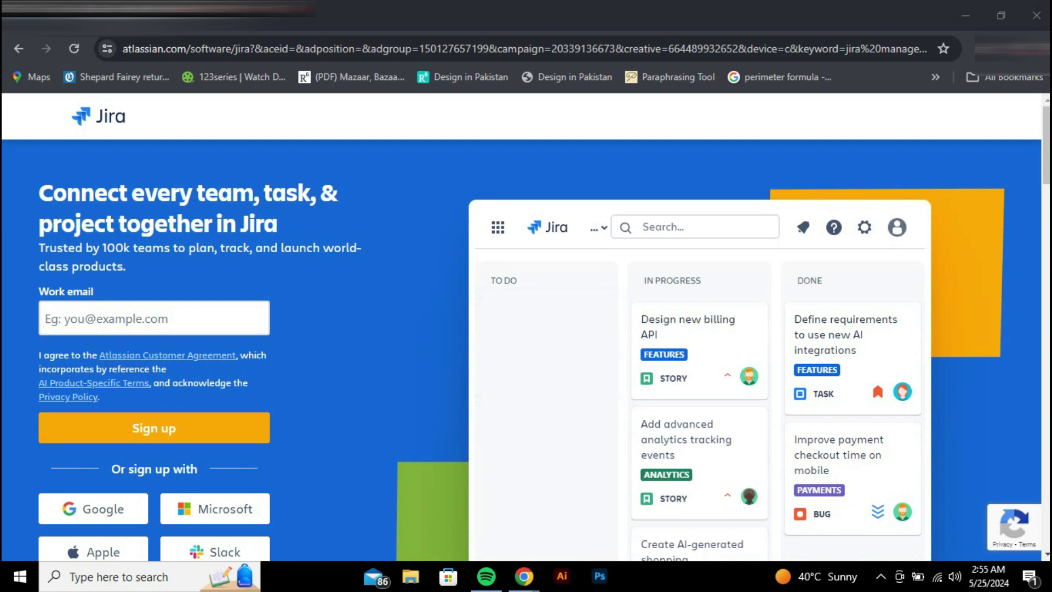
# Scroll over the Sunshine clothes board to check its empty columns
pyautogui.scroll(-4, 526, 351)
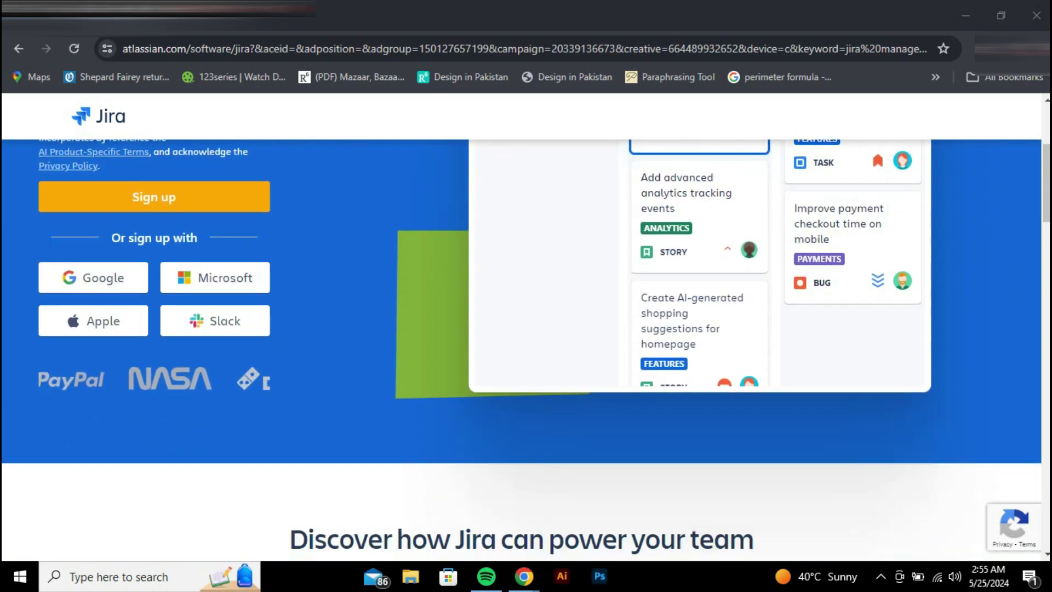
pyautogui.scroll(4, 526, 350)
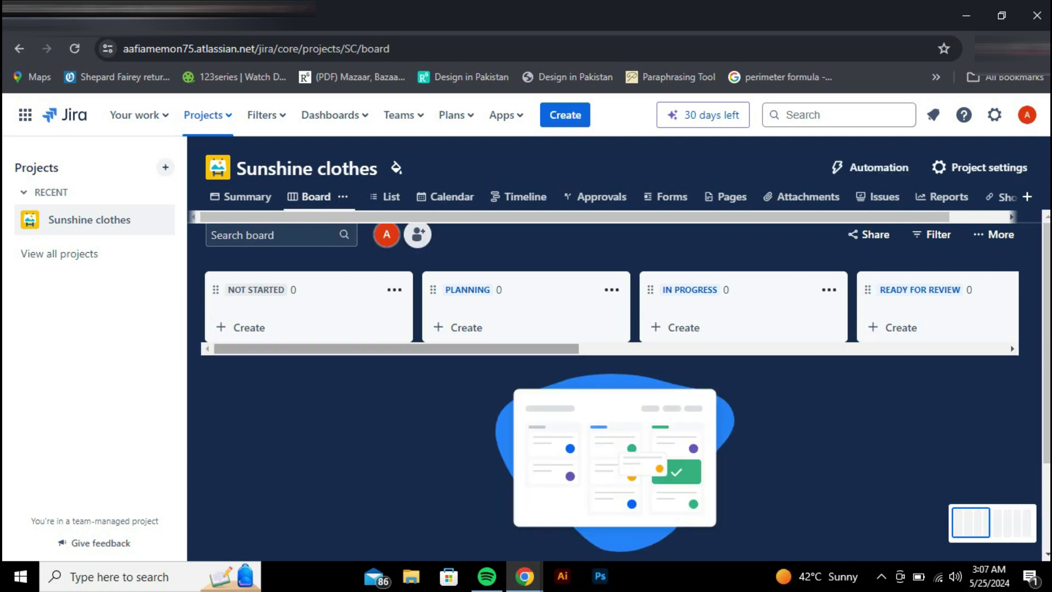
# Scroll across the board columns, then open and close the board's options menu
pyautogui.hscroll(5, 610, 312)
pyautogui.hscroll(-3, 610, 312)
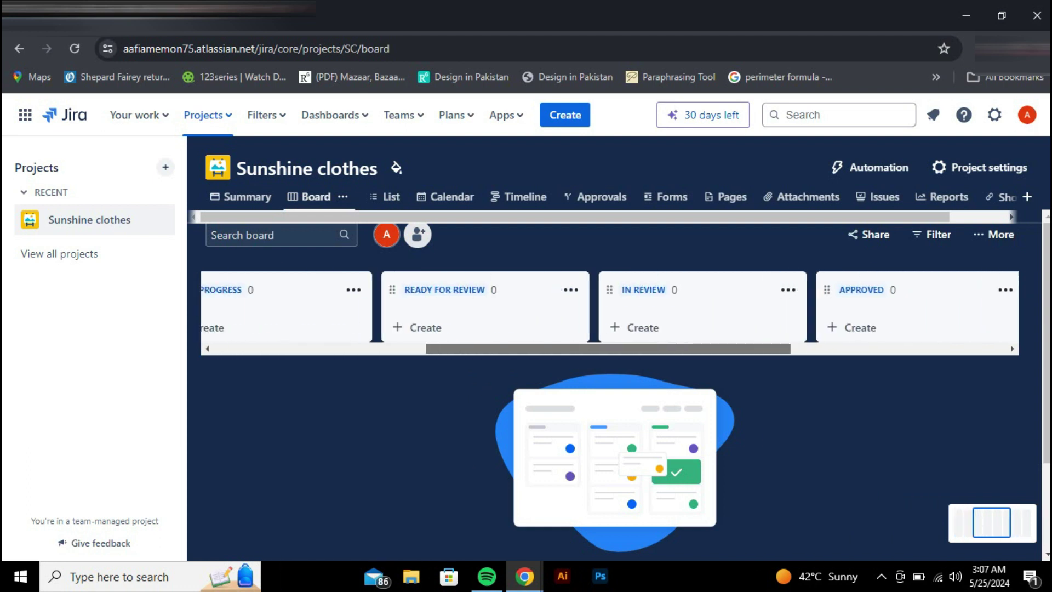
pyautogui.hscroll(-2, 610, 313)
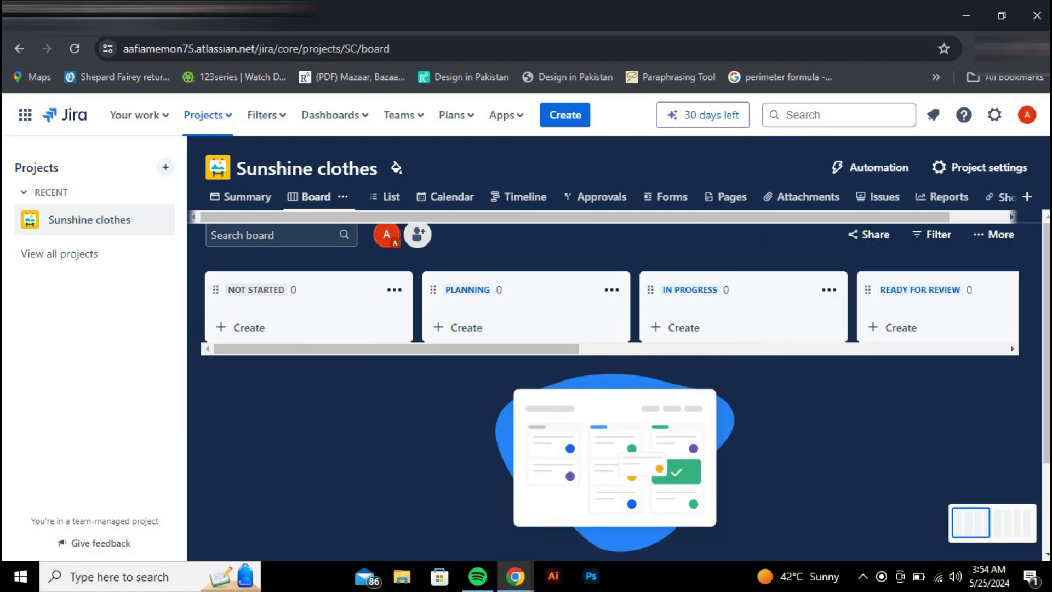
pyautogui.hscroll(1, 603, 196)
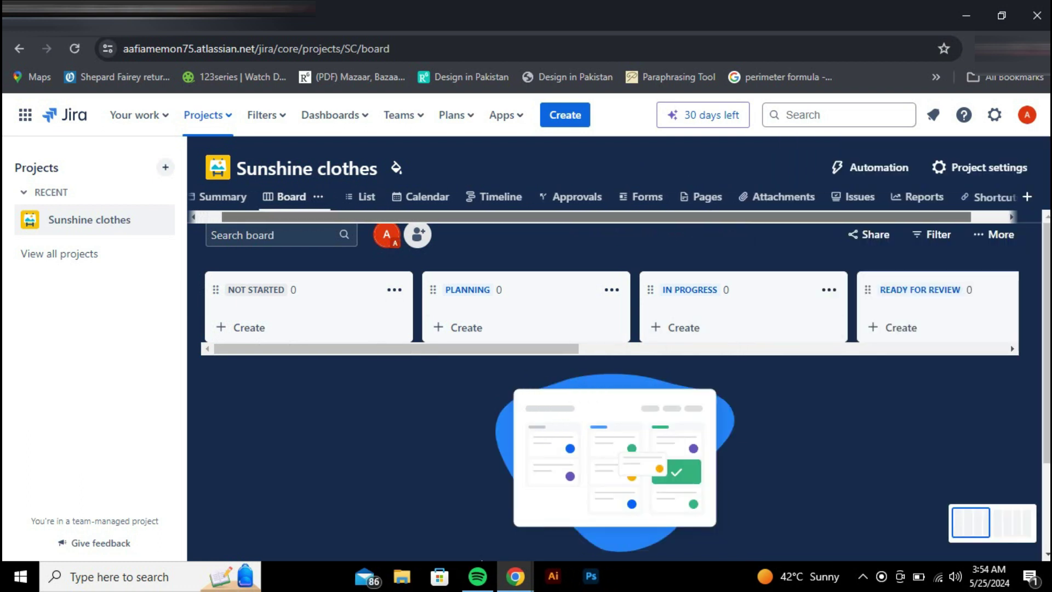
pyautogui.hscroll(-1, 602, 196)
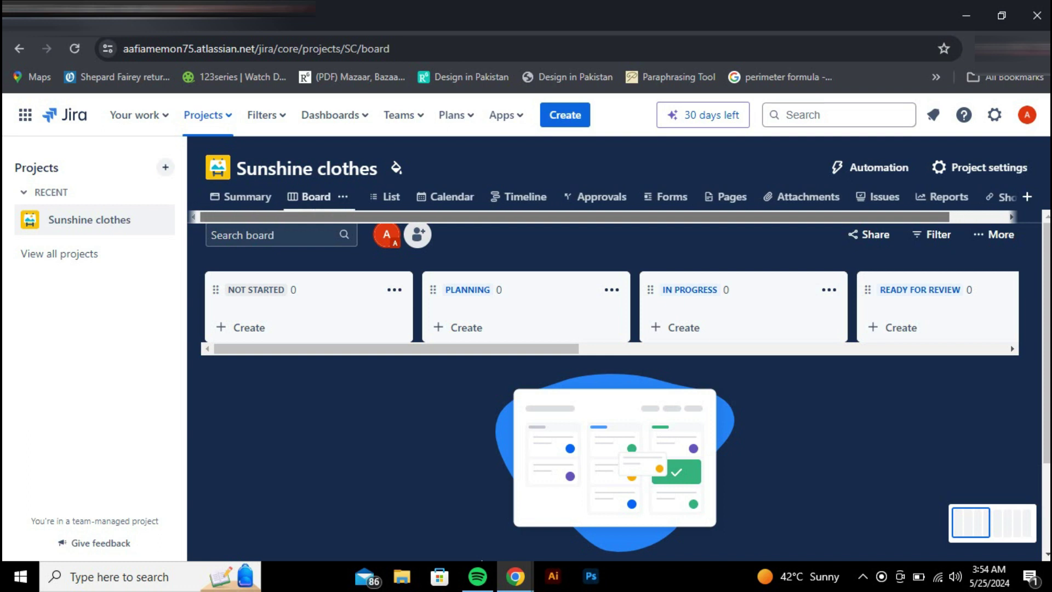
pyautogui.click(342, 196)
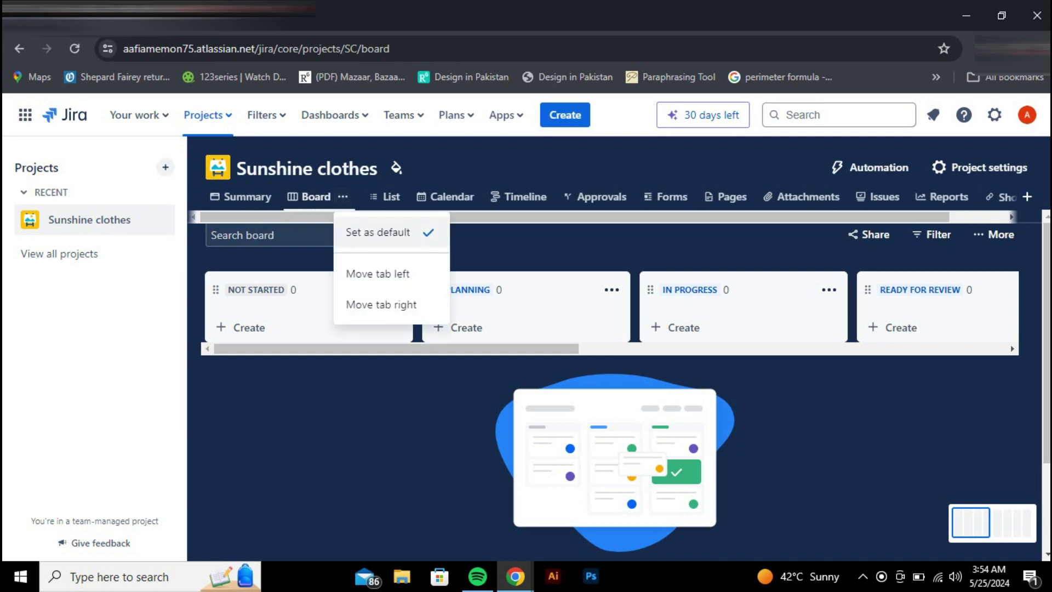
pyautogui.click(373, 196)
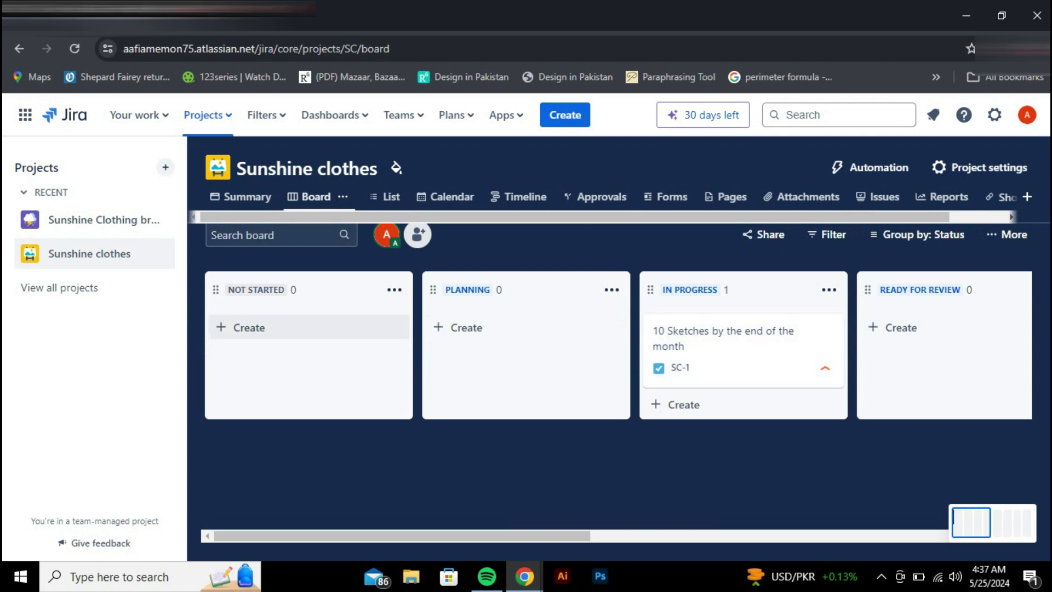
# Create 'Coloring' under Not Started and 'Design' under Planning, discarding the empty Ready for Review form
pyautogui.click(249, 327)
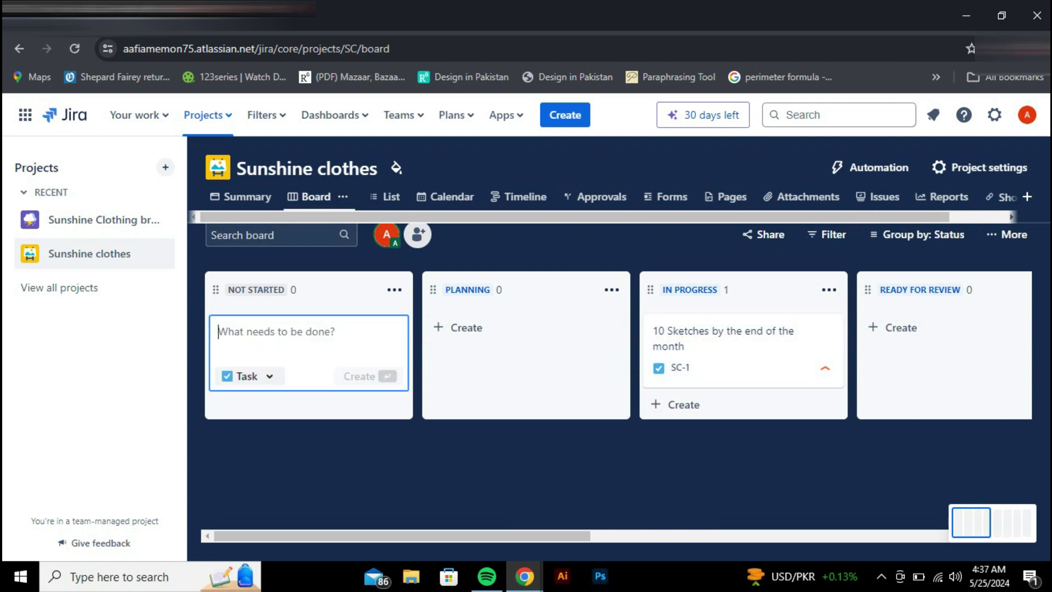
pyautogui.write('Coloring')
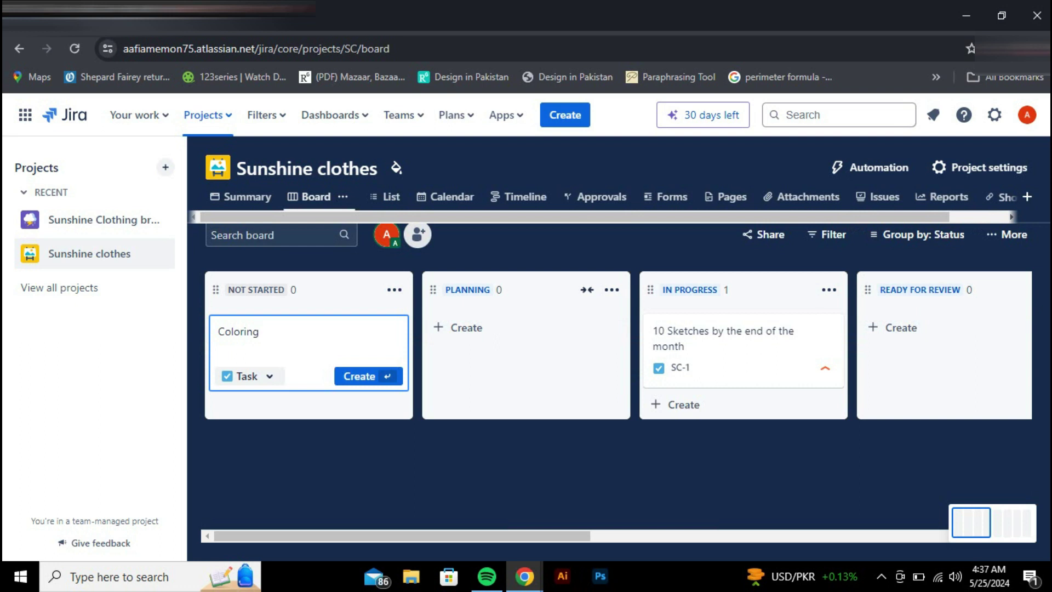
pyautogui.click(458, 327)
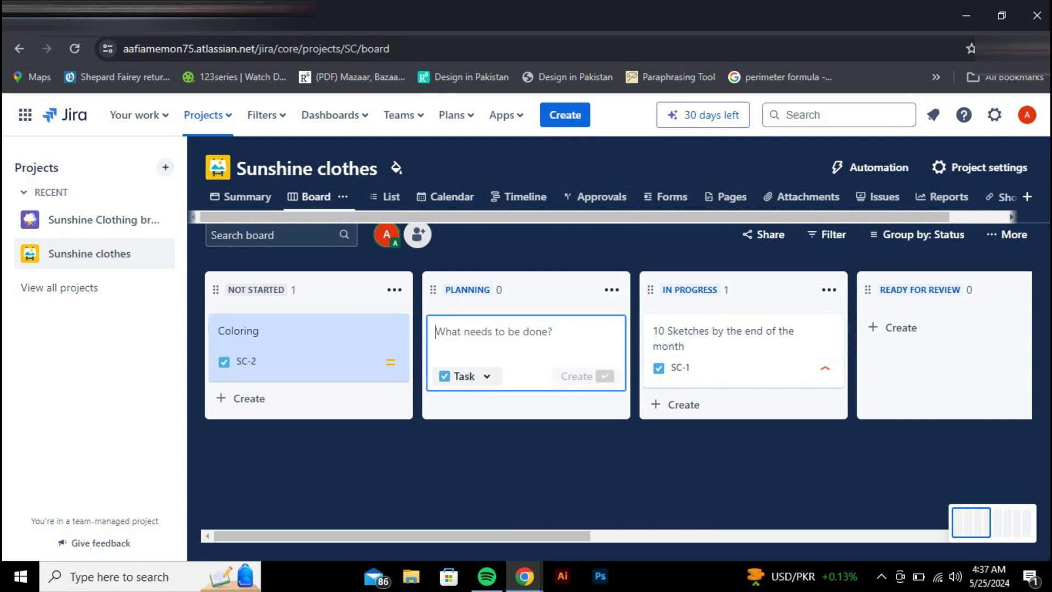
pyautogui.write('Design')
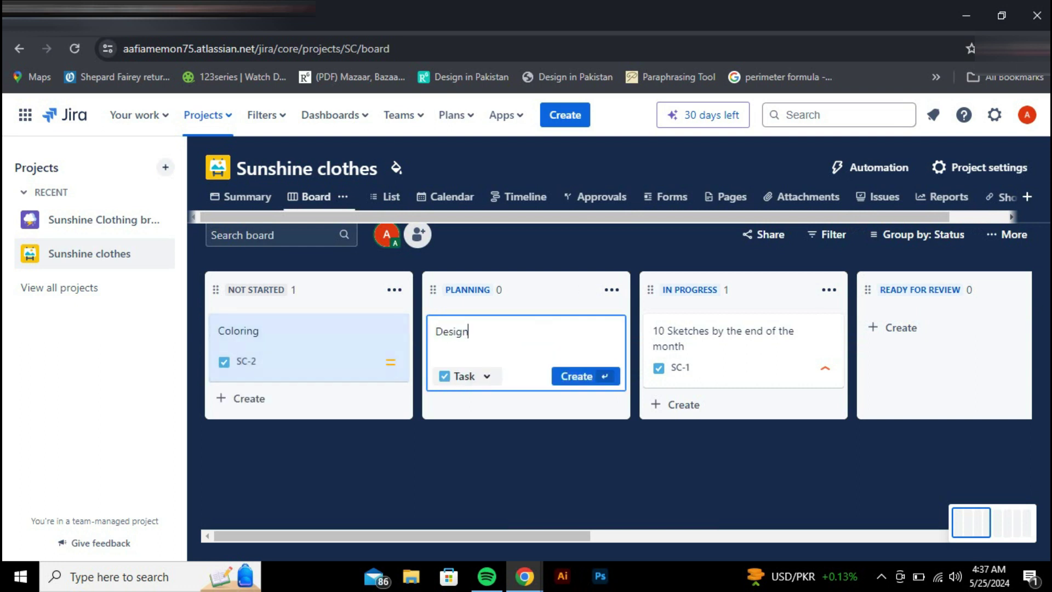
pyautogui.click(900, 327)
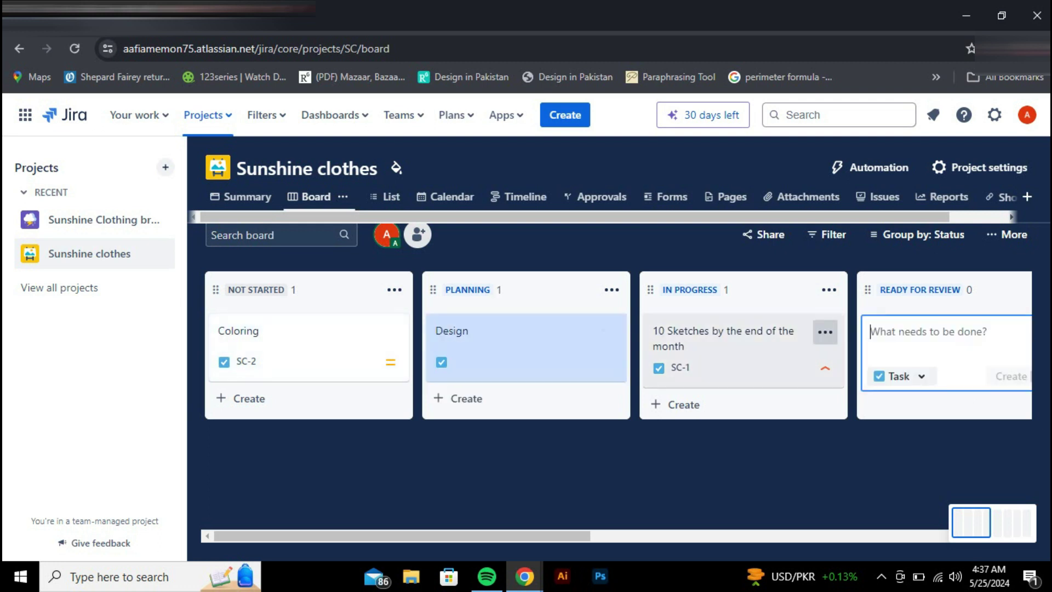
pyautogui.click(767, 350)
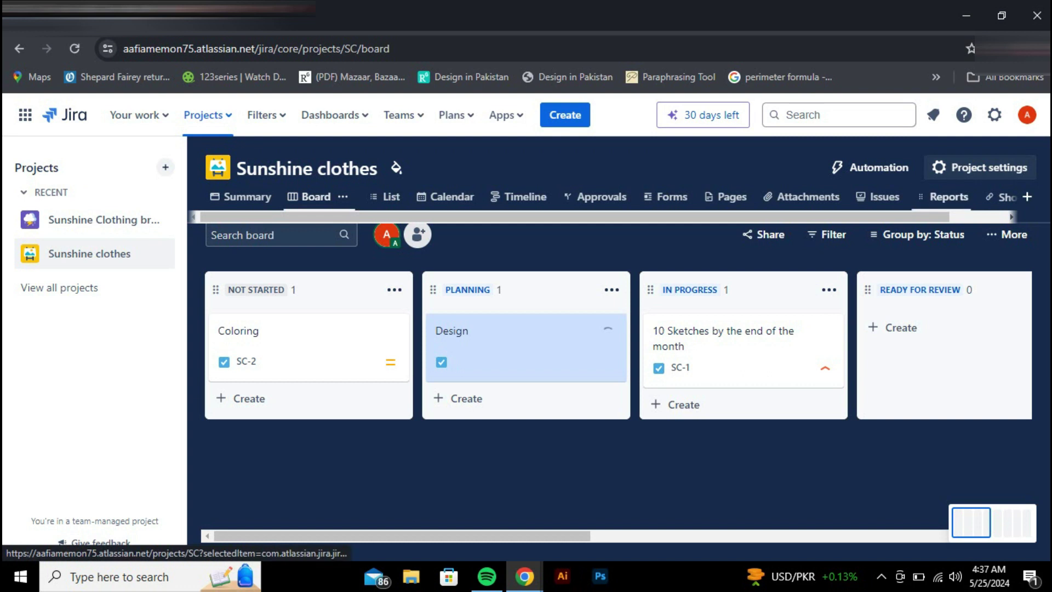
# Change SC-1 '10 Sketches by the end of the month' from In Progress to In Review
pyautogui.click(825, 332)
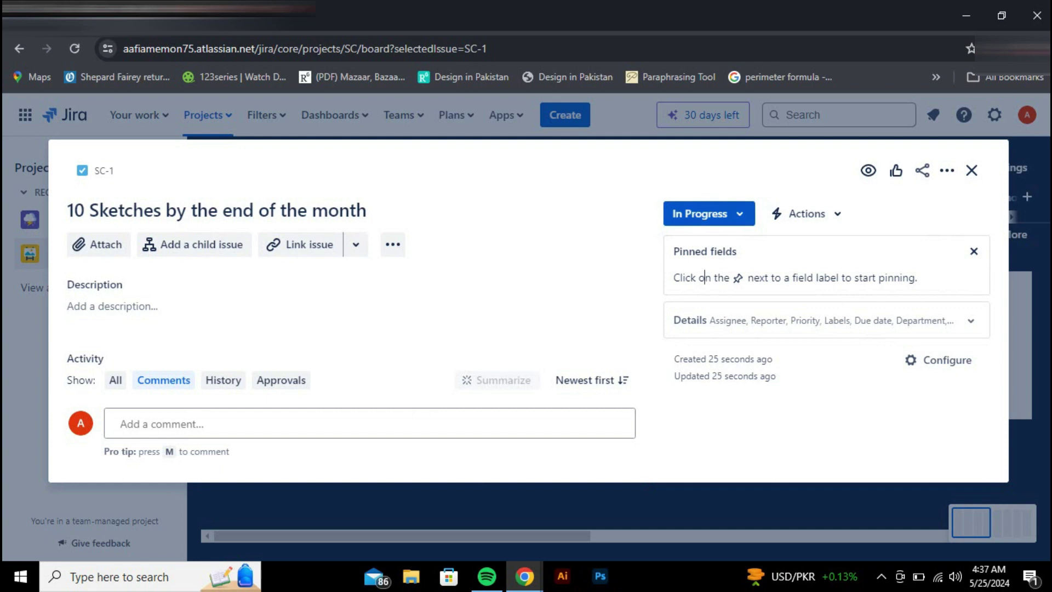
pyautogui.click(707, 214)
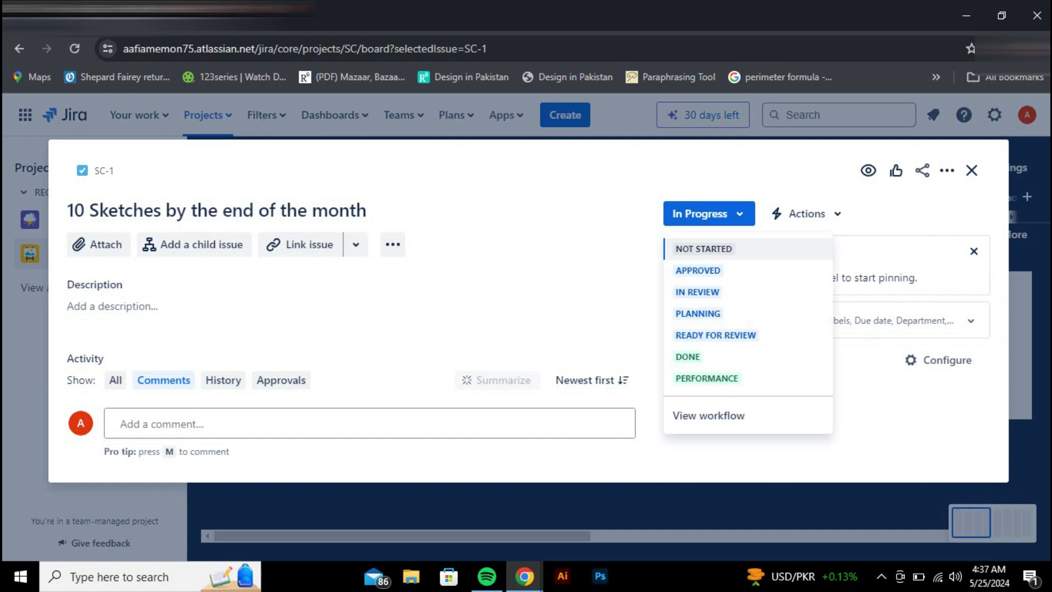
pyautogui.click(699, 291)
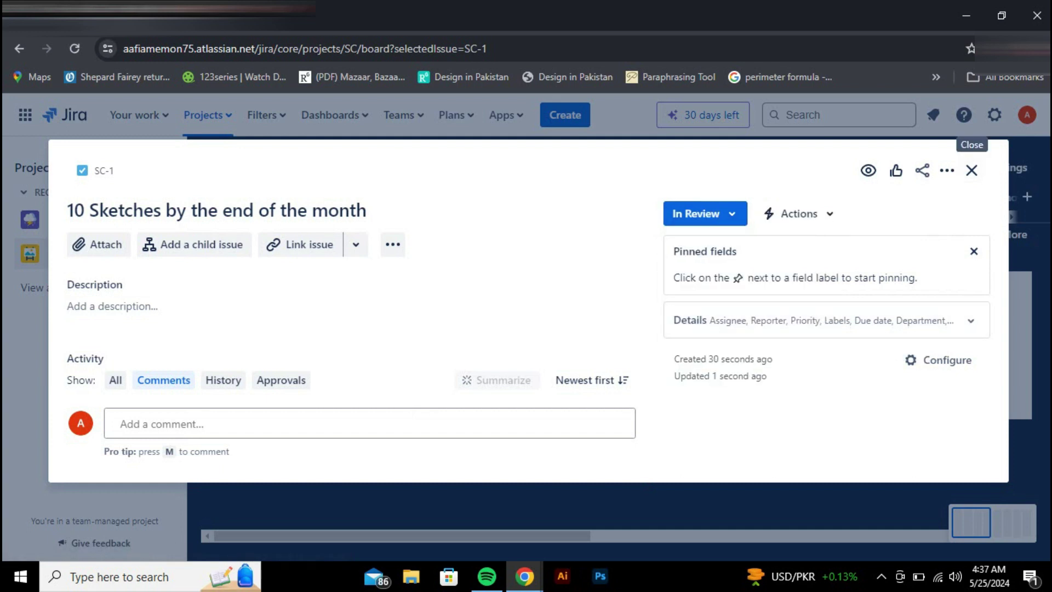
pyautogui.click(971, 170)
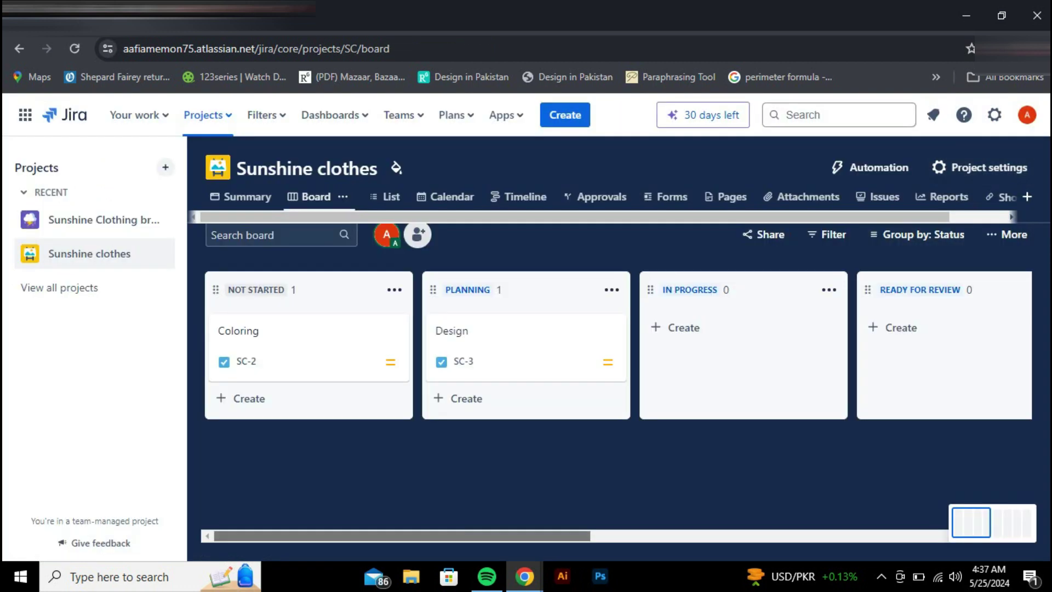
pyautogui.hscroll(10, 616, 406)
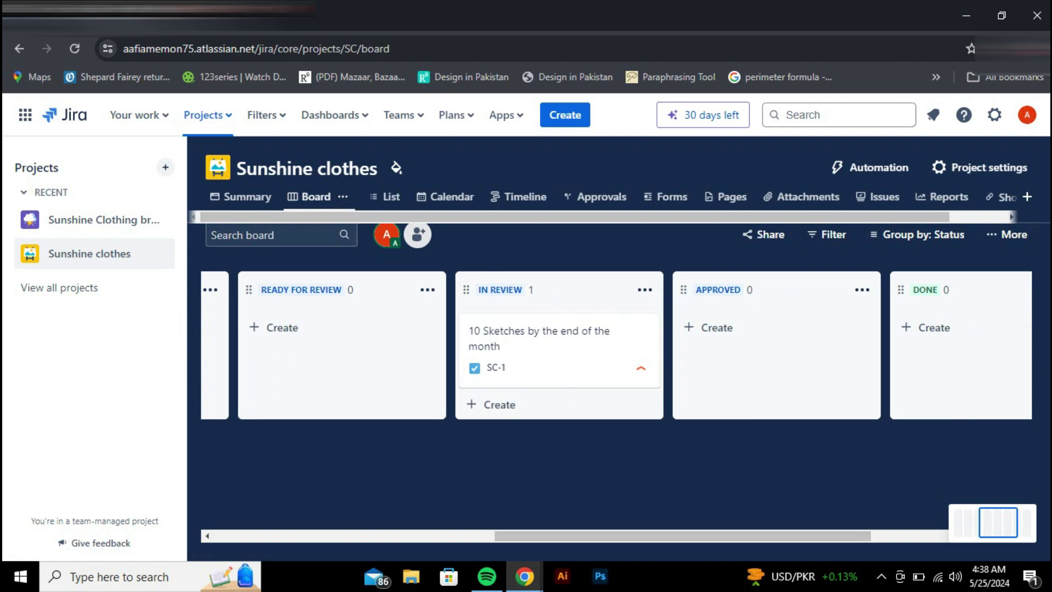
pyautogui.hscroll(5, 617, 405)
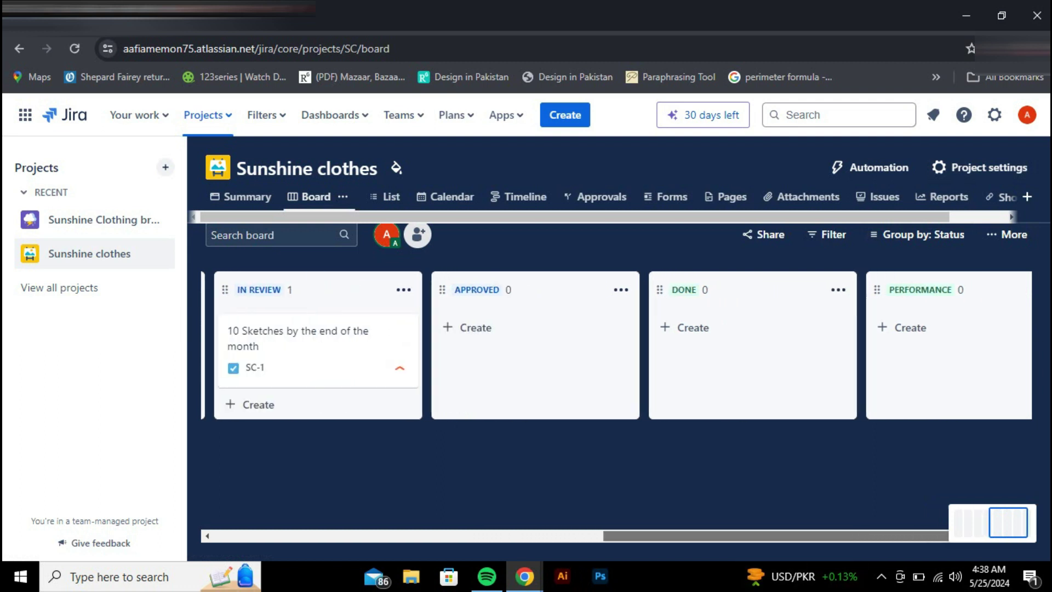
pyautogui.hscroll(-10, 616, 405)
pyautogui.hscroll(-5, 616, 405)
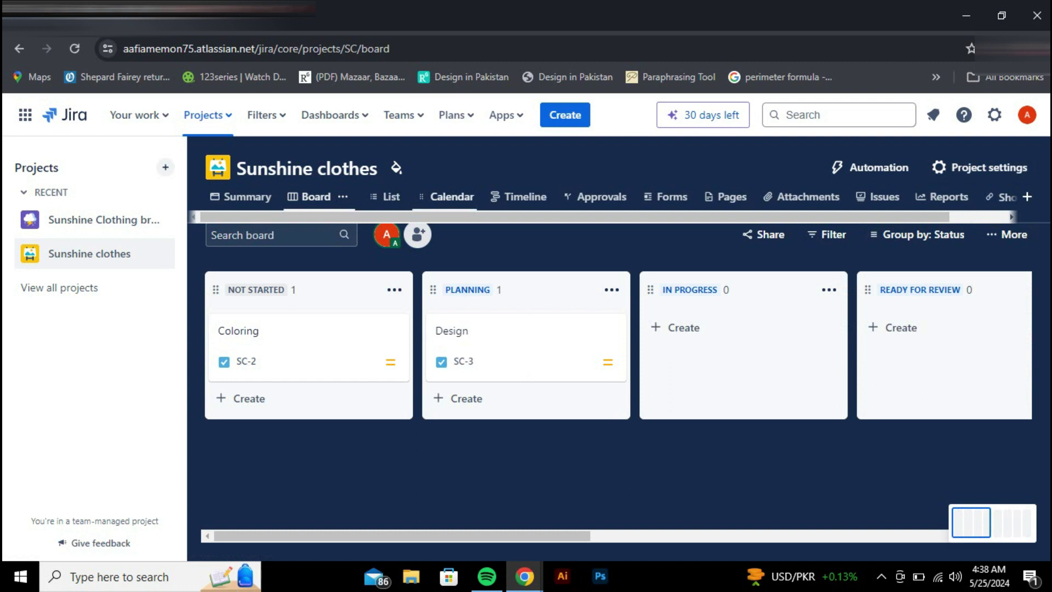
# Add a '10 Sketches' task on May 31 in the calendar, then view Timeline and Approvals
pyautogui.click(452, 196)
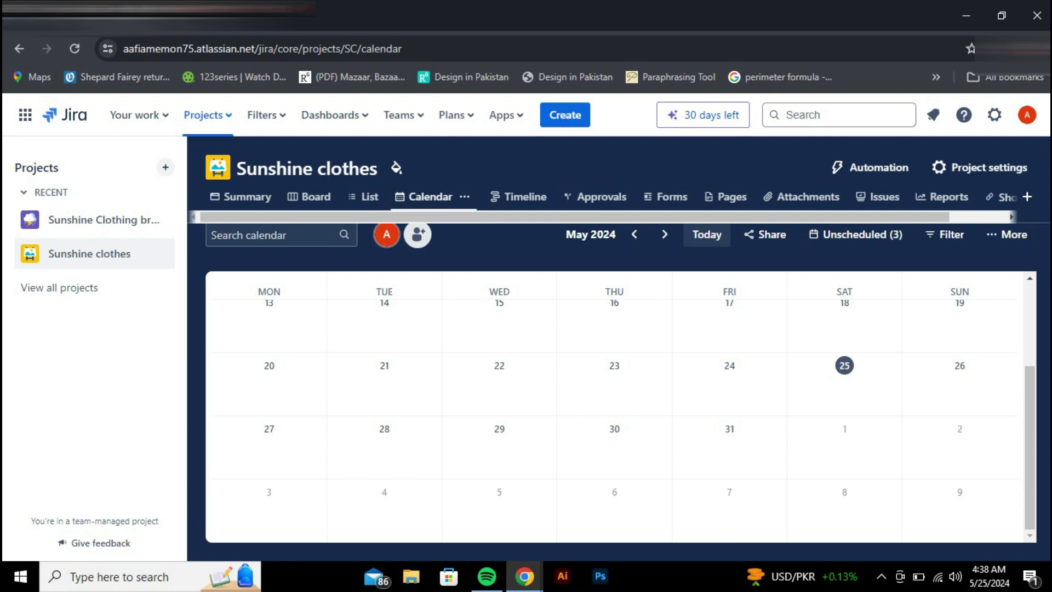
pyautogui.click(610, 452)
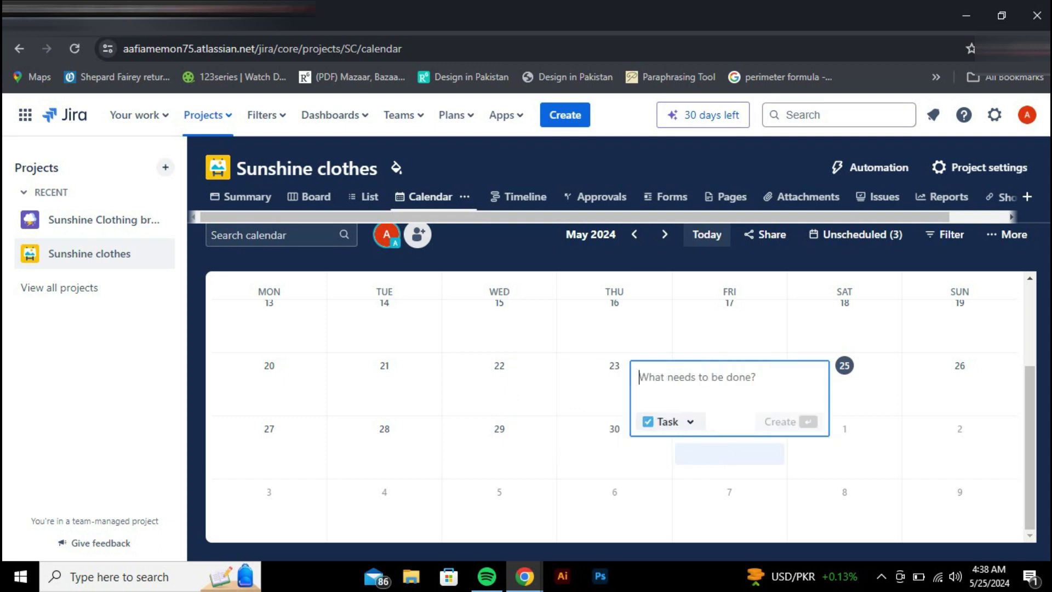
pyautogui.write('10')
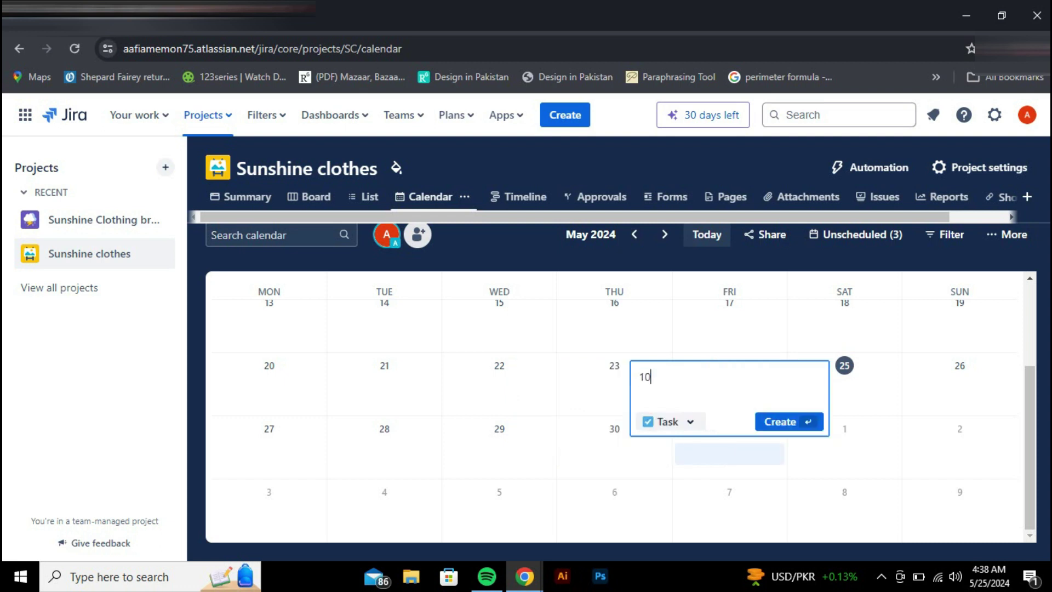
pyautogui.write(' Sketche')
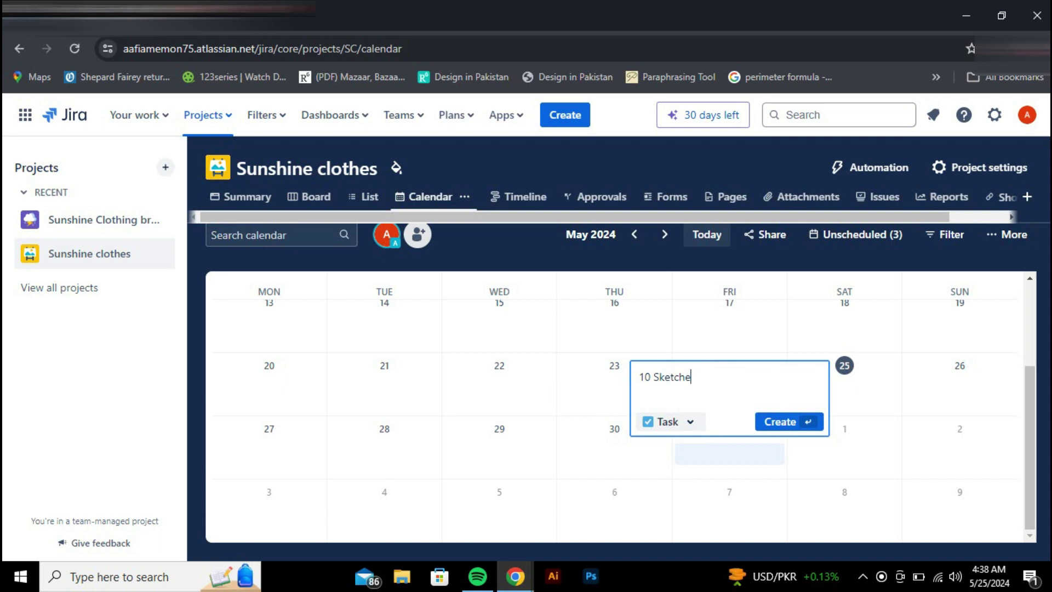
pyautogui.write('s')
pyautogui.press('Return')
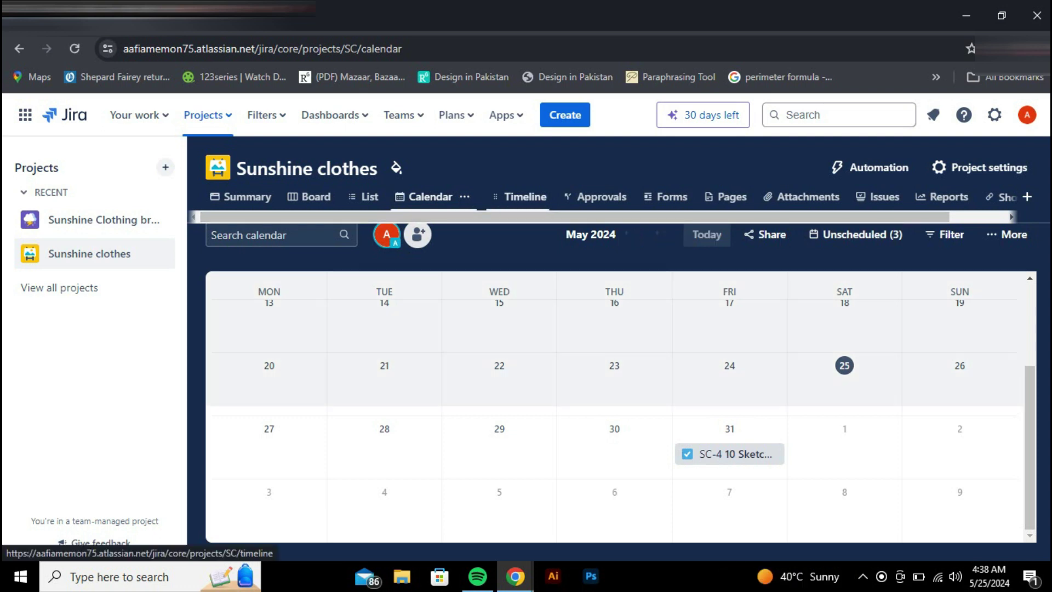
pyautogui.click(515, 196)
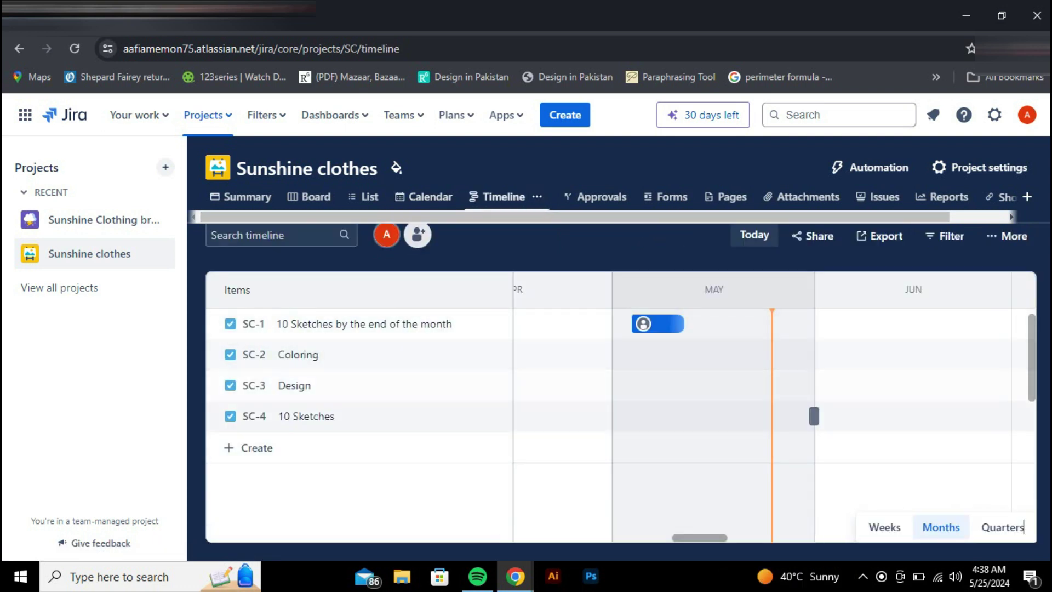
pyautogui.click(600, 197)
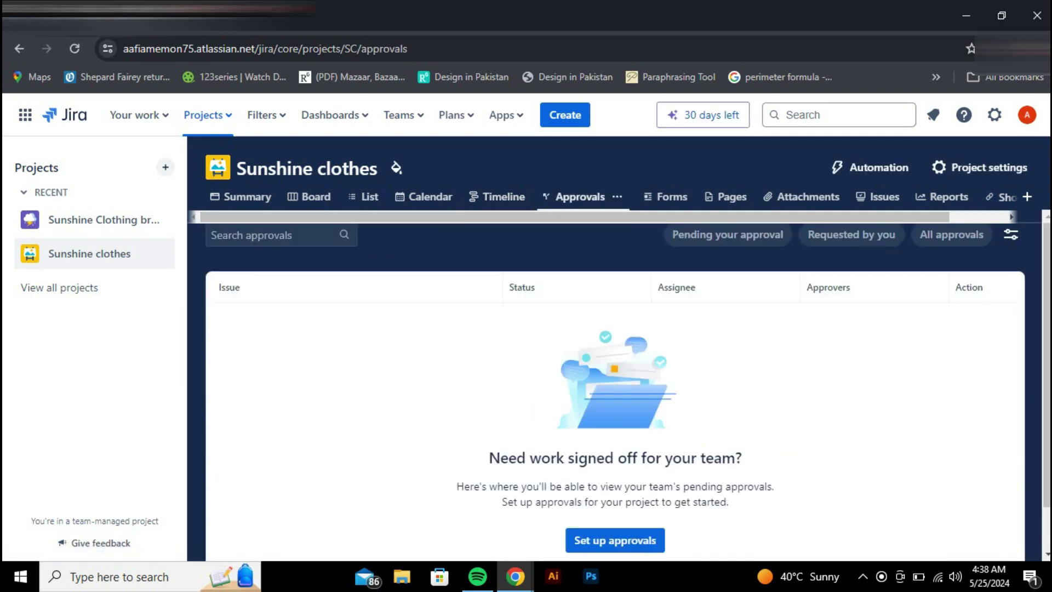
# Show the project's Forms page and scroll down to its Create form button
pyautogui.scroll(-1, 628, 390)
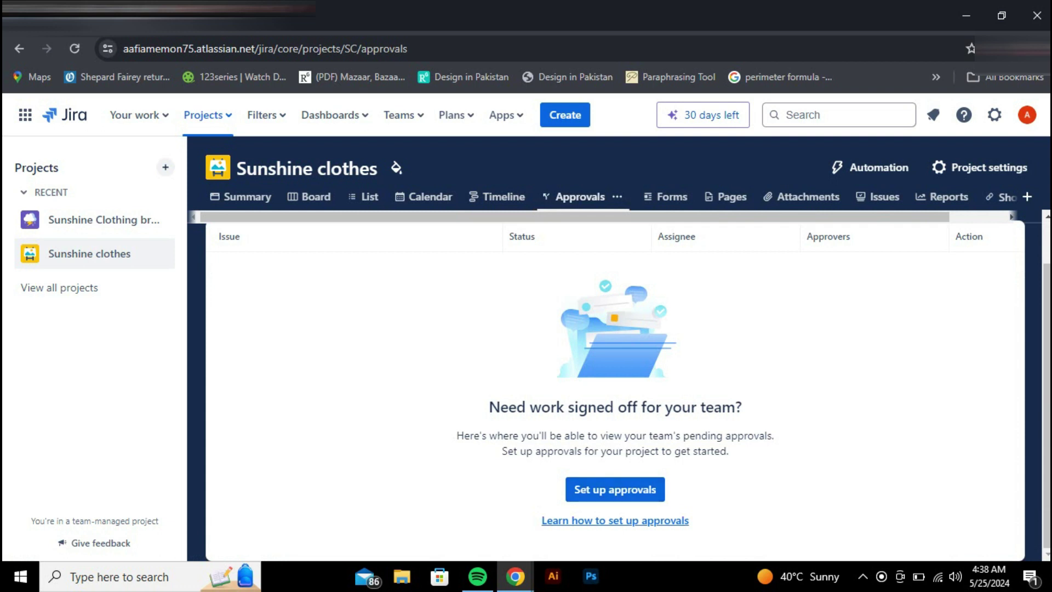
pyautogui.click(666, 196)
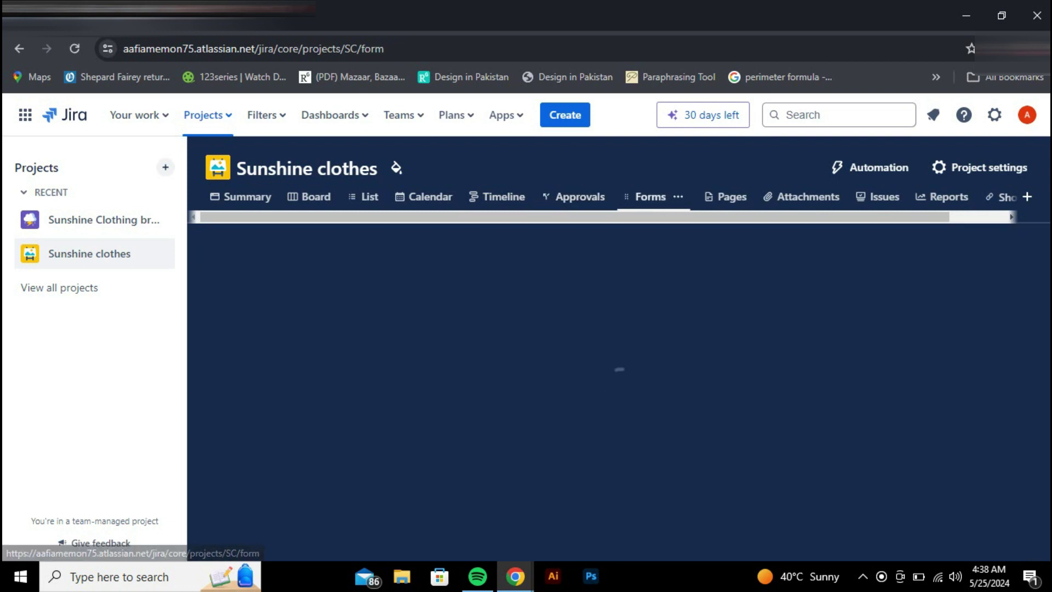
pyautogui.scroll(-2, 613, 383)
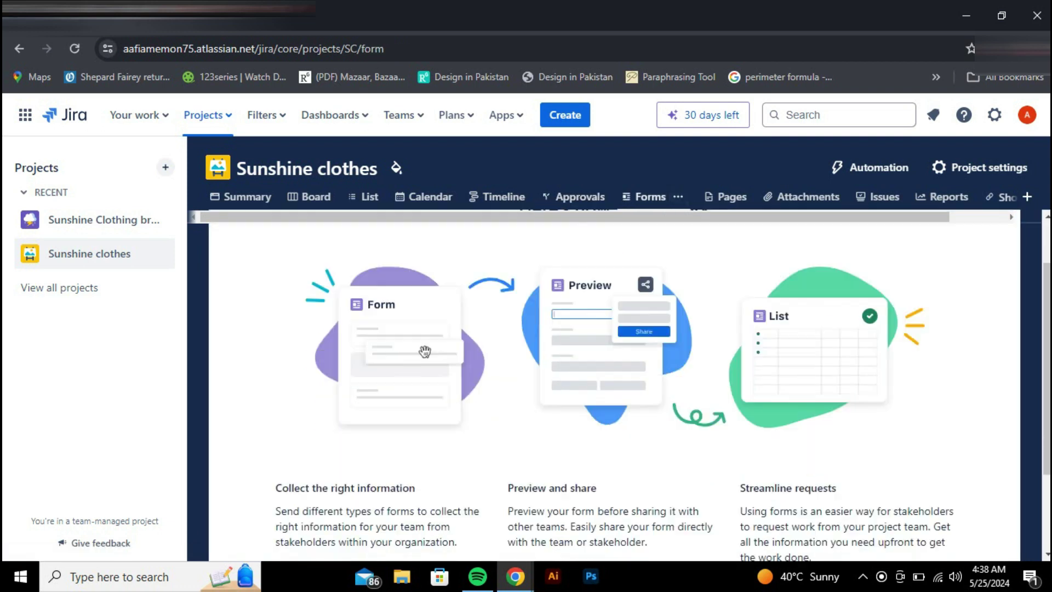
pyautogui.scroll(-1, 613, 383)
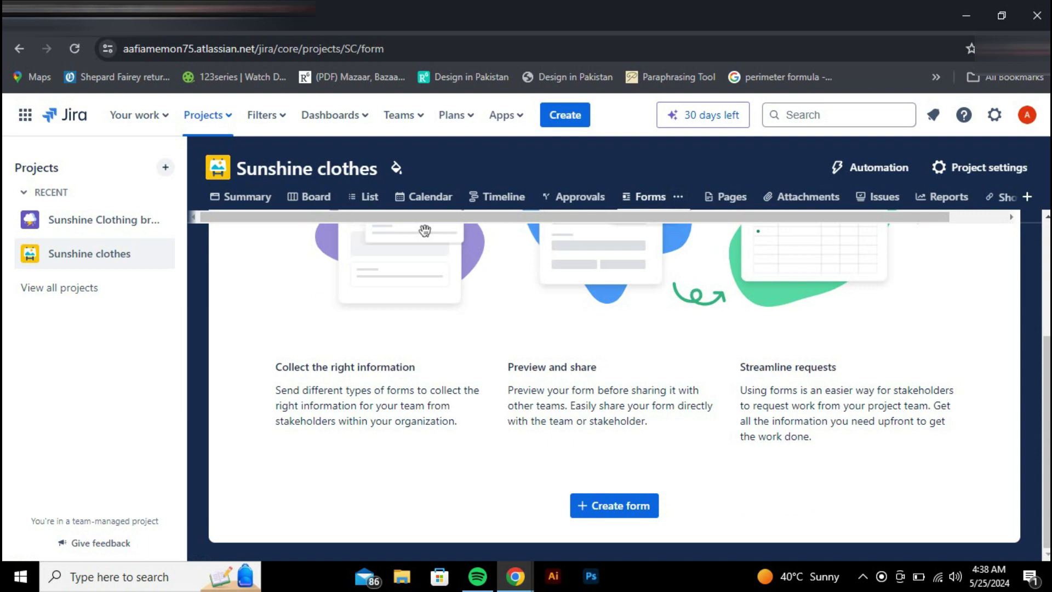
# Create the 'Project Sunshine clothes - Task Form', review its fields, then view project Pages
pyautogui.click(614, 505)
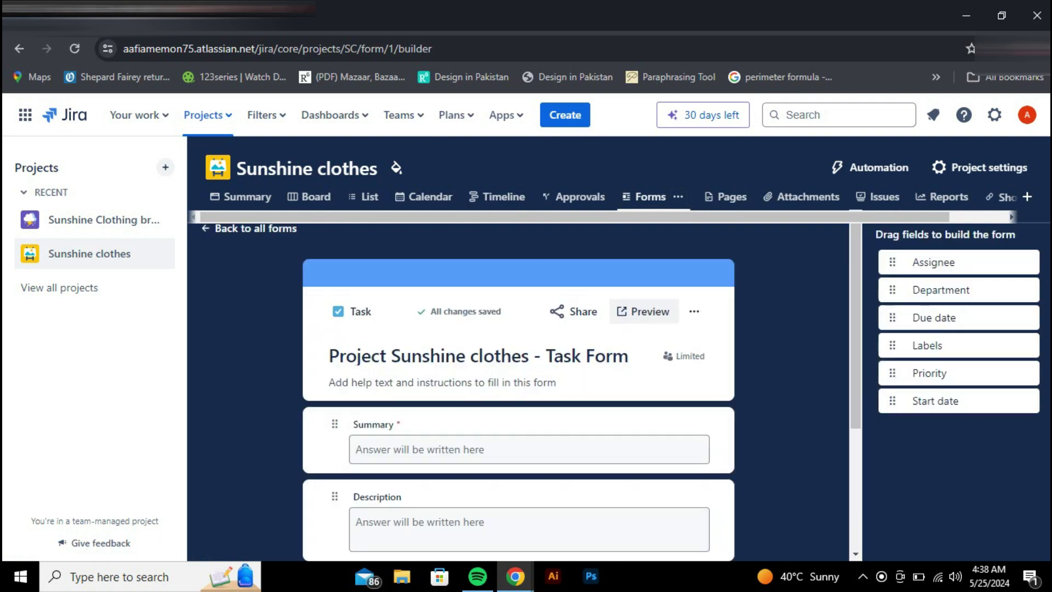
pyautogui.scroll(-3, 518, 383)
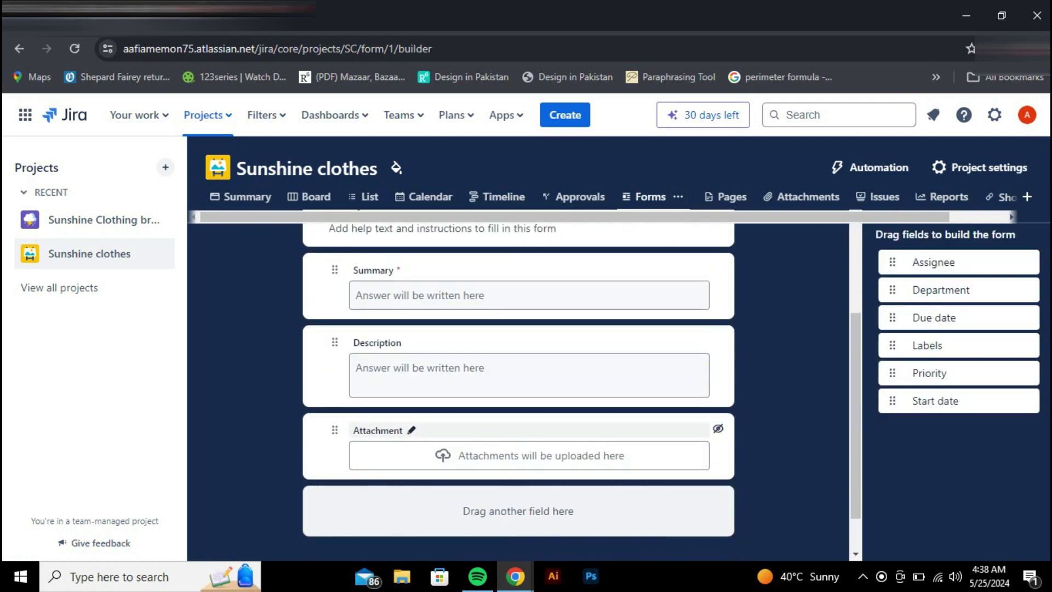
pyautogui.scroll(3, 518, 373)
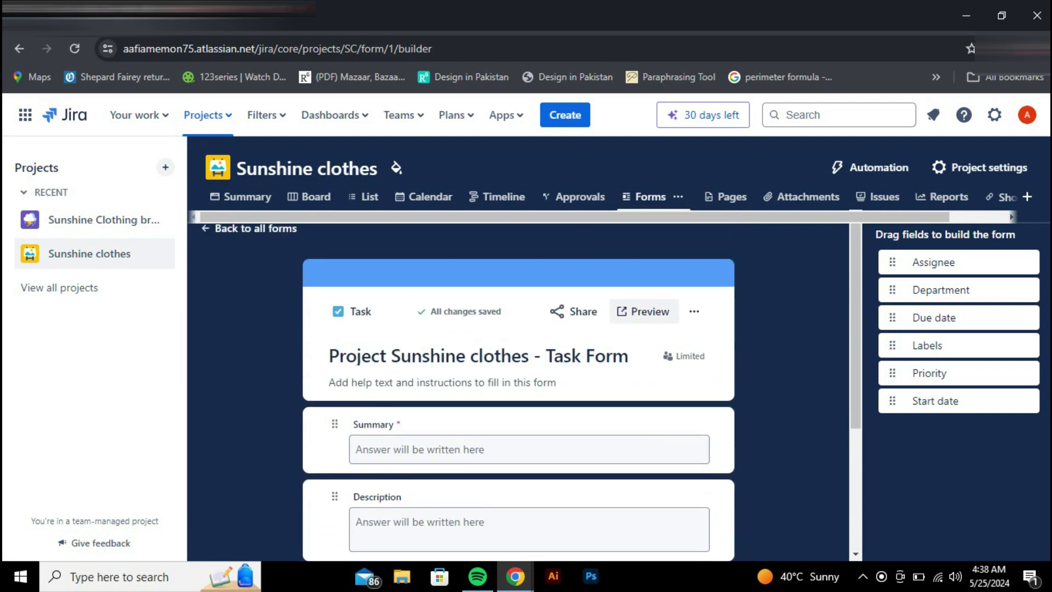
pyautogui.click(711, 197)
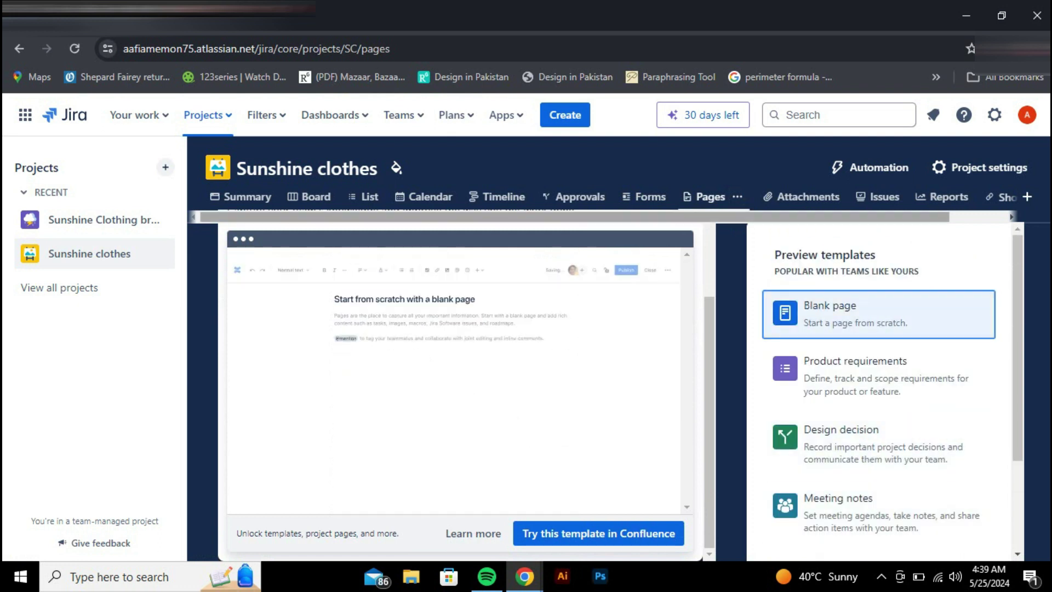
# Browse the empty Attachments view, then return to the Sunshine clothes board
pyautogui.click(808, 196)
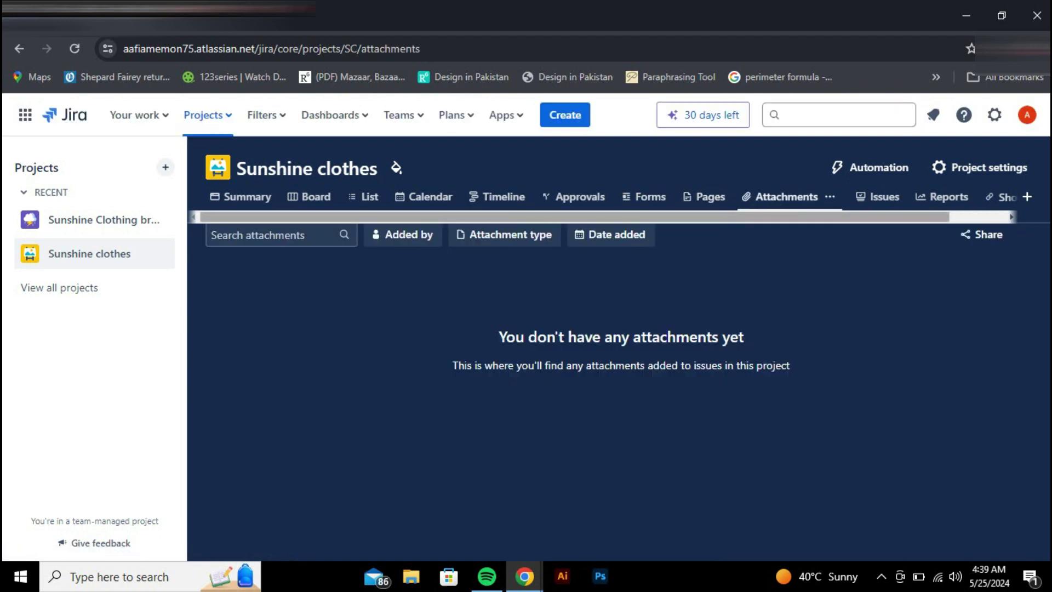
pyautogui.scroll(-1, 613, 383)
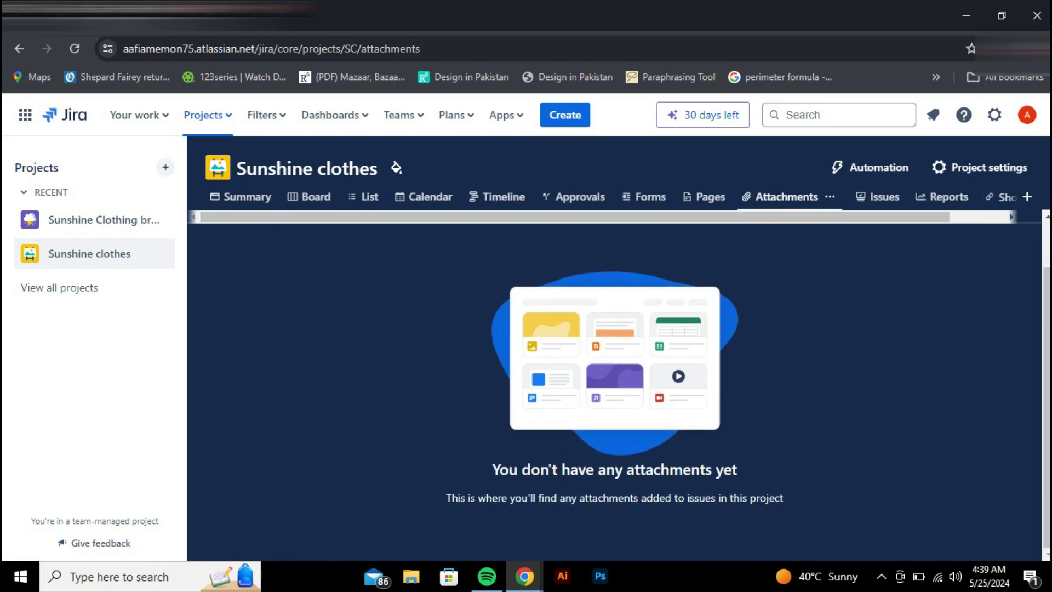
pyautogui.scroll(1, 613, 383)
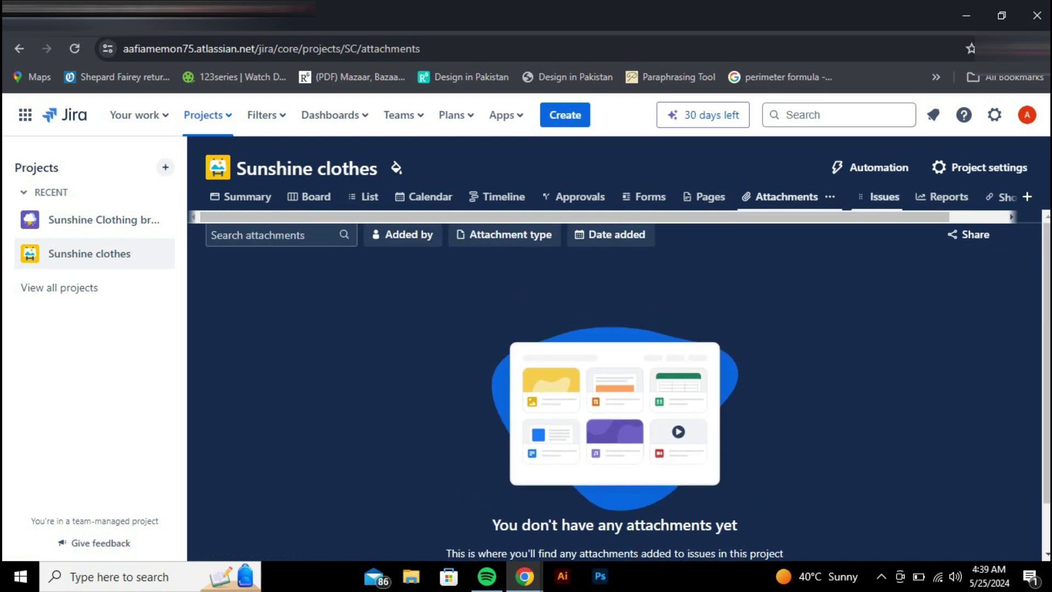
pyautogui.hscroll(1, 947, 196)
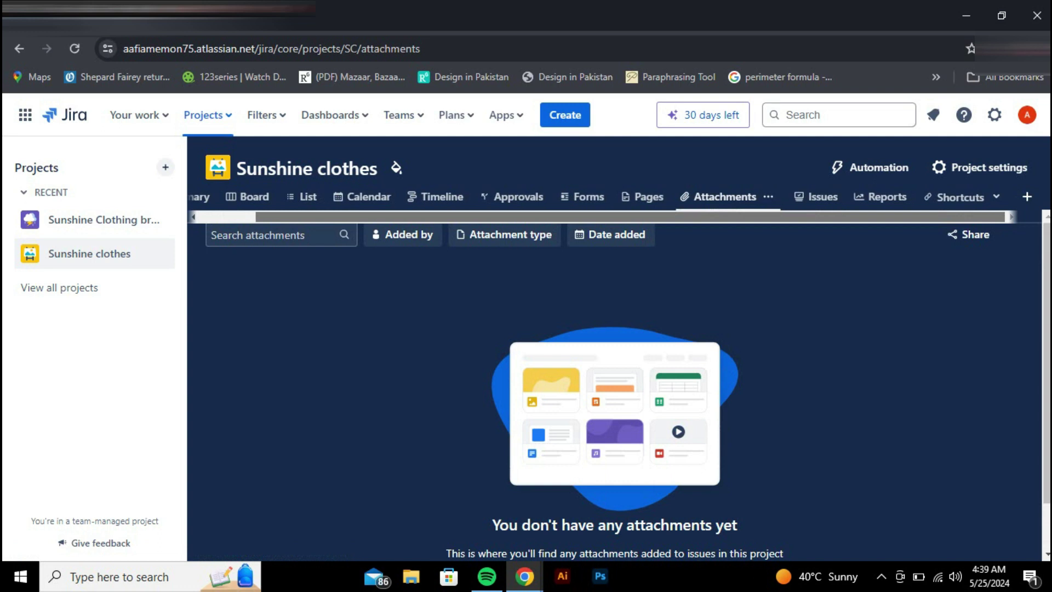
pyautogui.hscroll(-1, 613, 196)
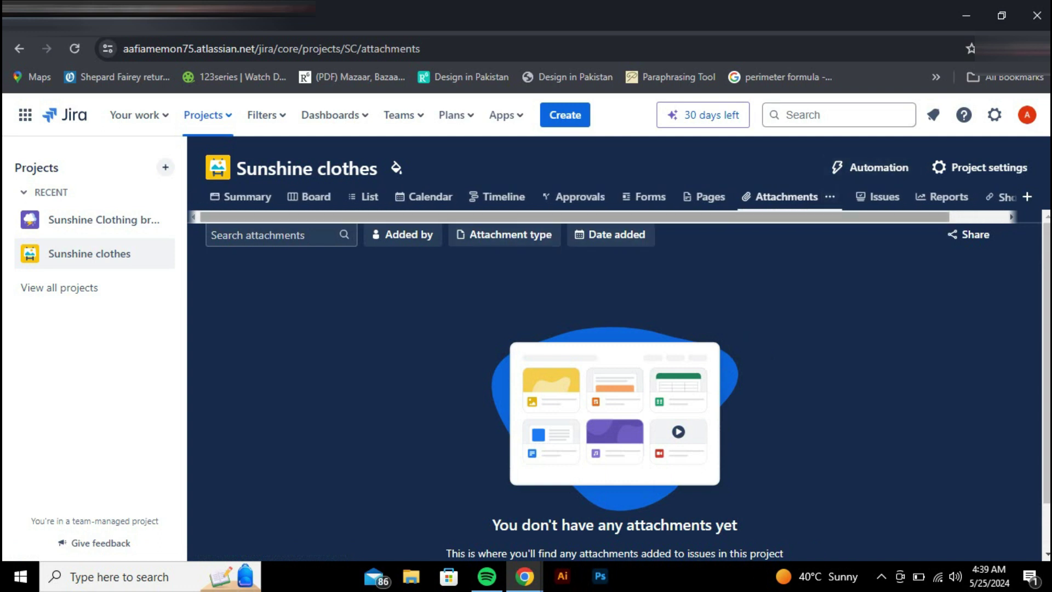
pyautogui.click(312, 196)
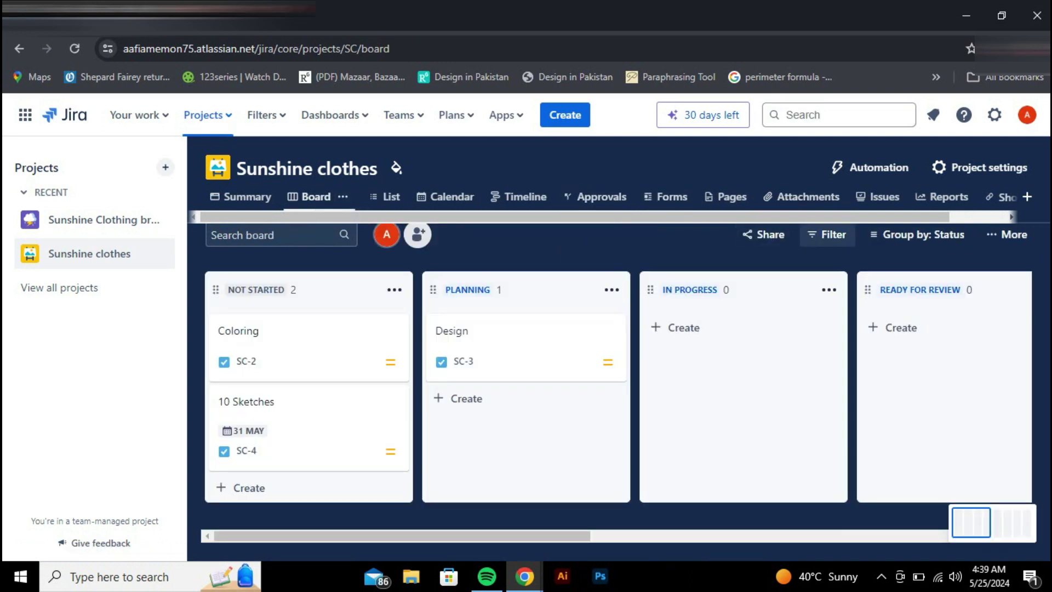
# Filter the board to show only High priority issues and close the filter panel
pyautogui.click(827, 234)
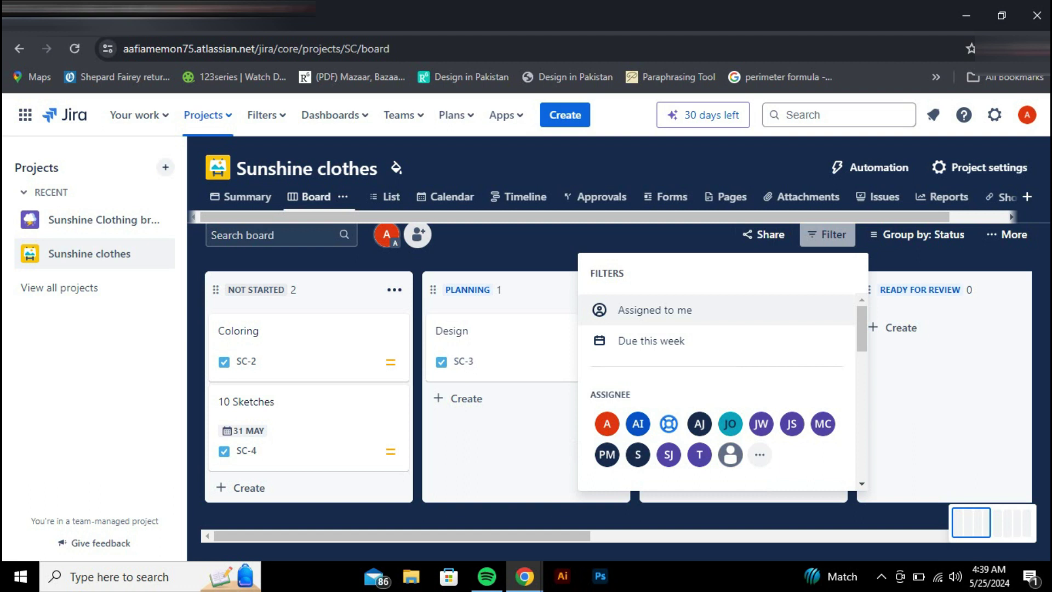
pyautogui.scroll(-3, 678, 345)
pyautogui.scroll(-1, 678, 345)
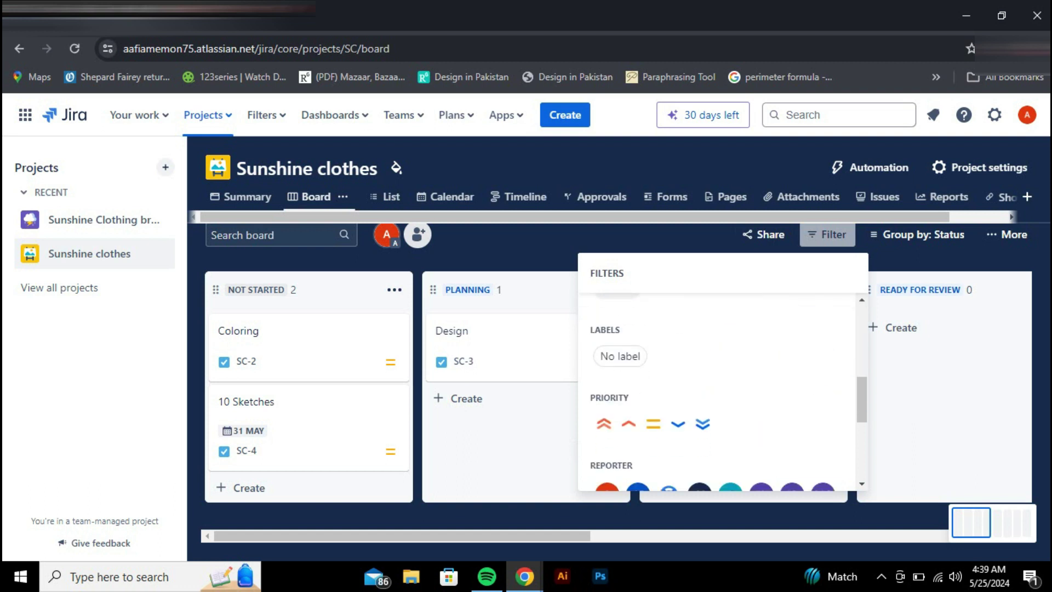
pyautogui.scroll(-1, 677, 345)
pyautogui.click(629, 346)
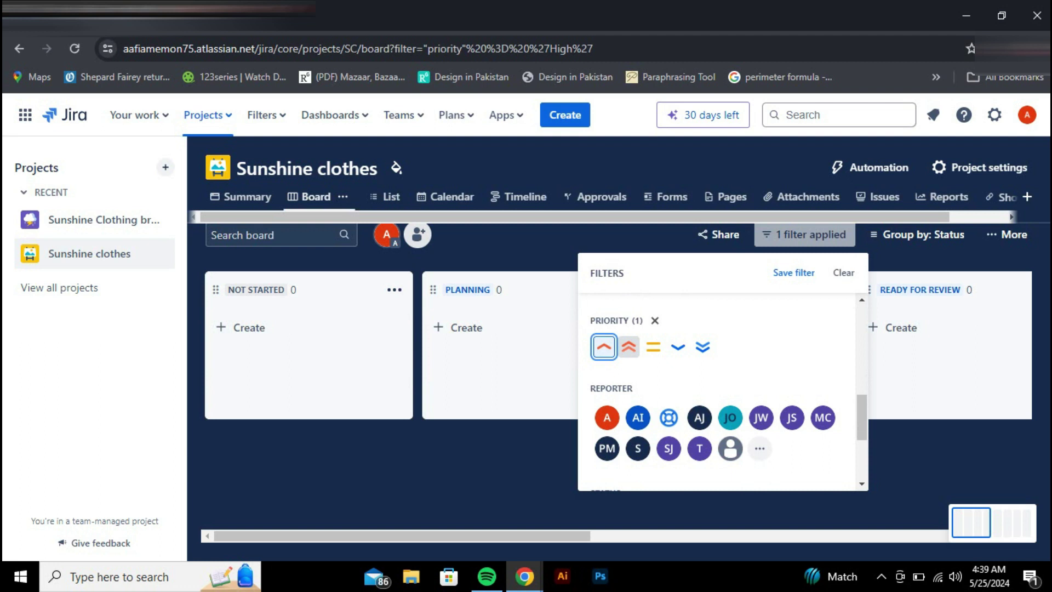
pyautogui.press('Escape')
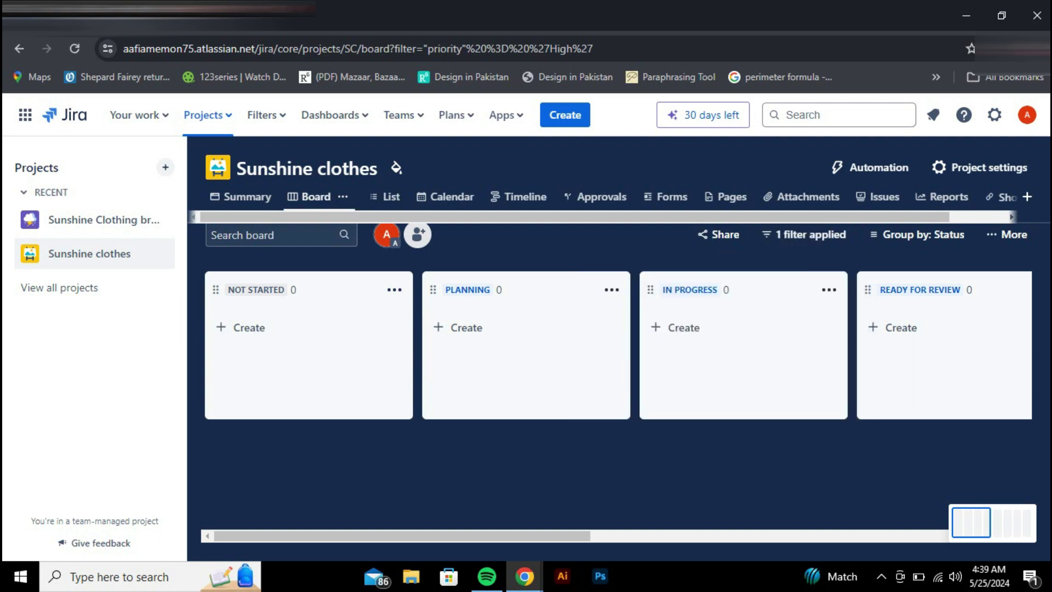
pyautogui.hscroll(10, 618, 345)
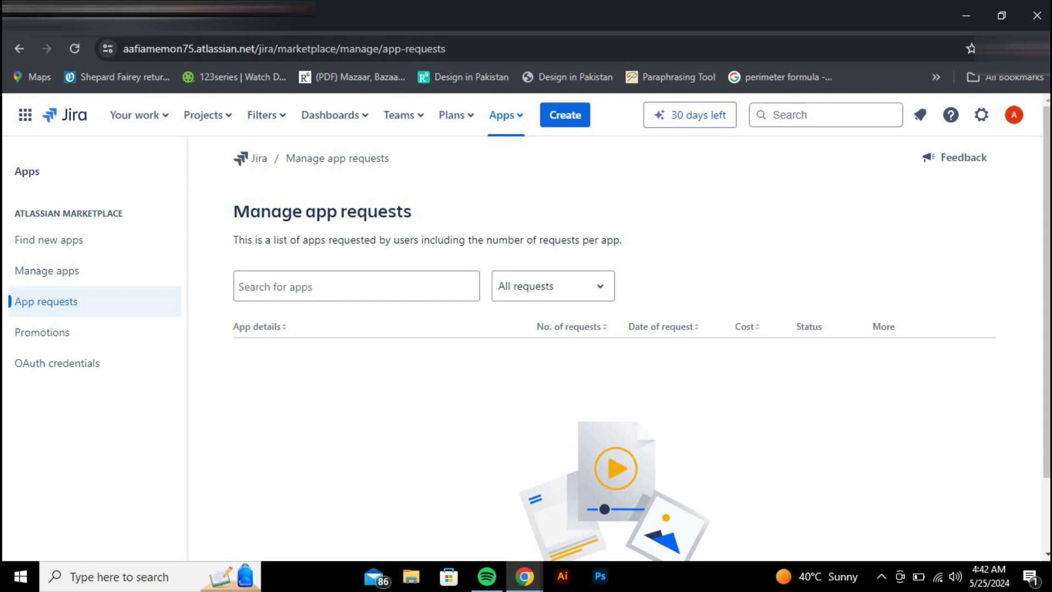
# Scroll up and down the empty Manage app requests page
pyautogui.scroll(-2, 614, 340)
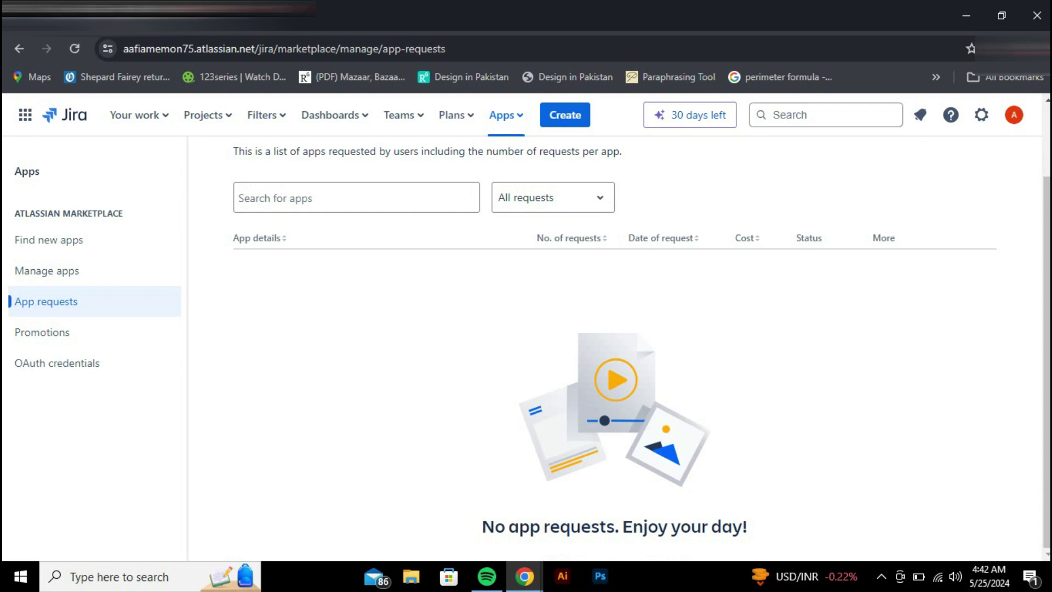
pyautogui.scroll(2, 613, 339)
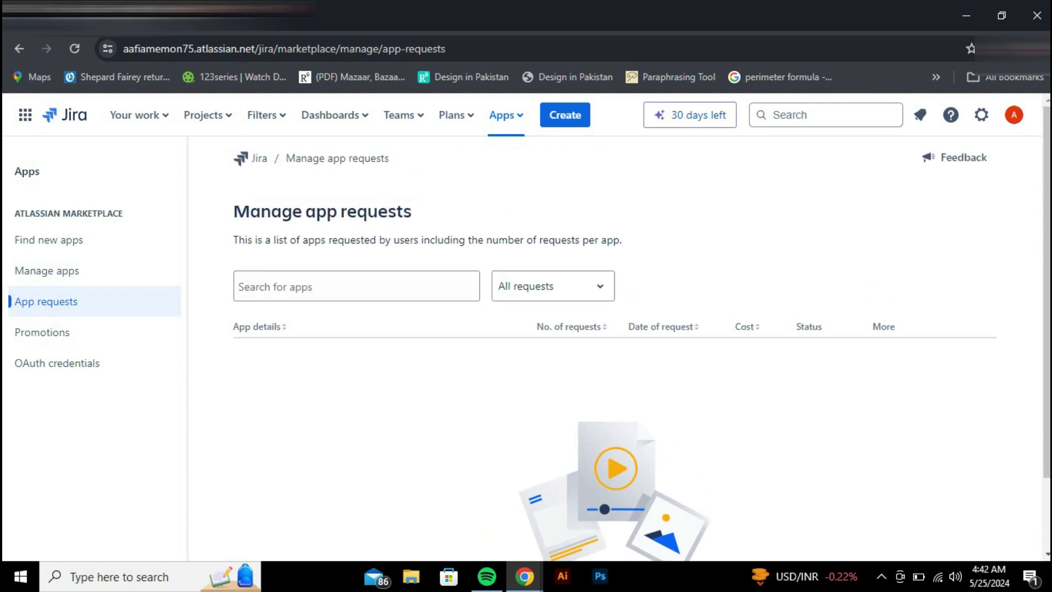
pyautogui.scroll(-2, 569, 241)
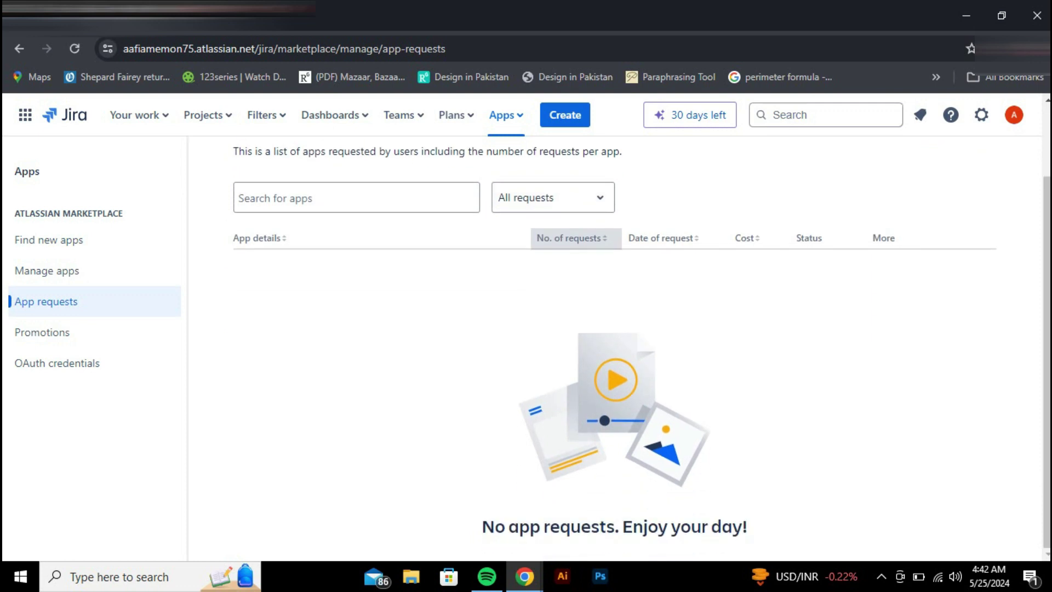
pyautogui.scroll(2, 570, 241)
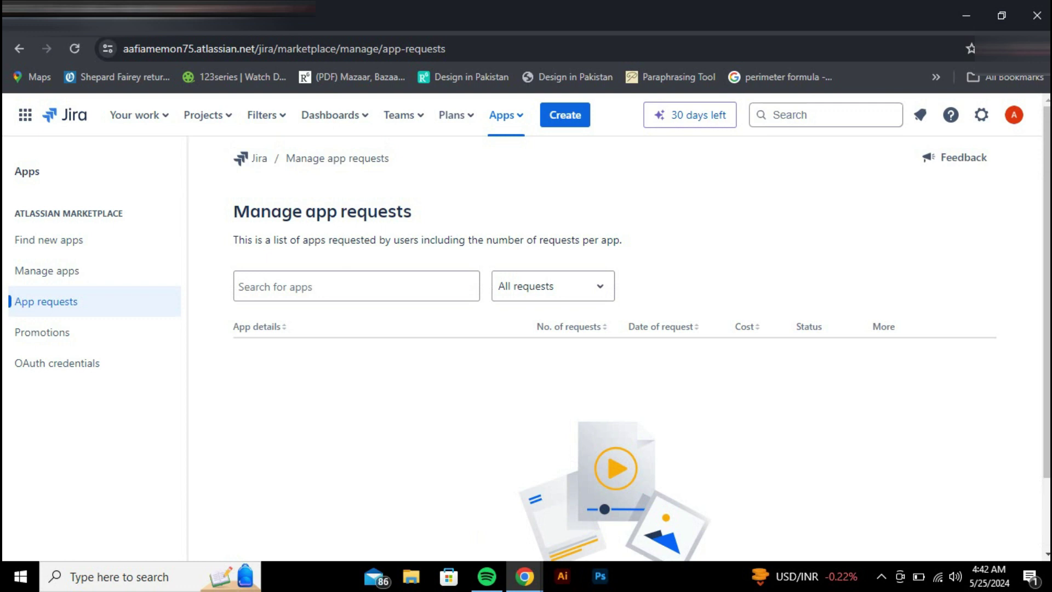
# Return to the Sunshine clothes (SC) project via the top-bar Projects menu
pyautogui.click(139, 115)
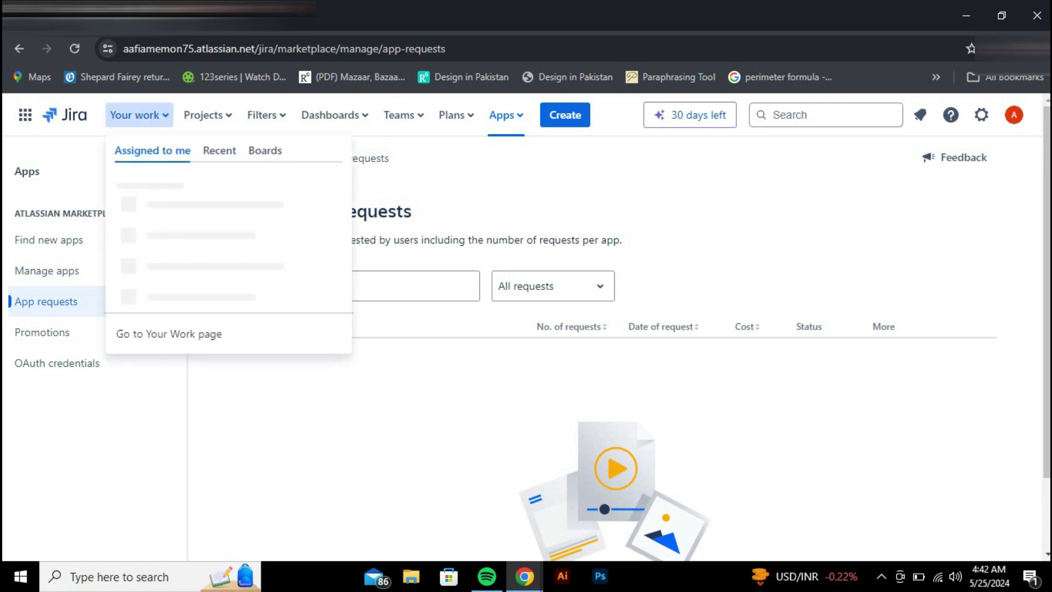
pyautogui.click(207, 115)
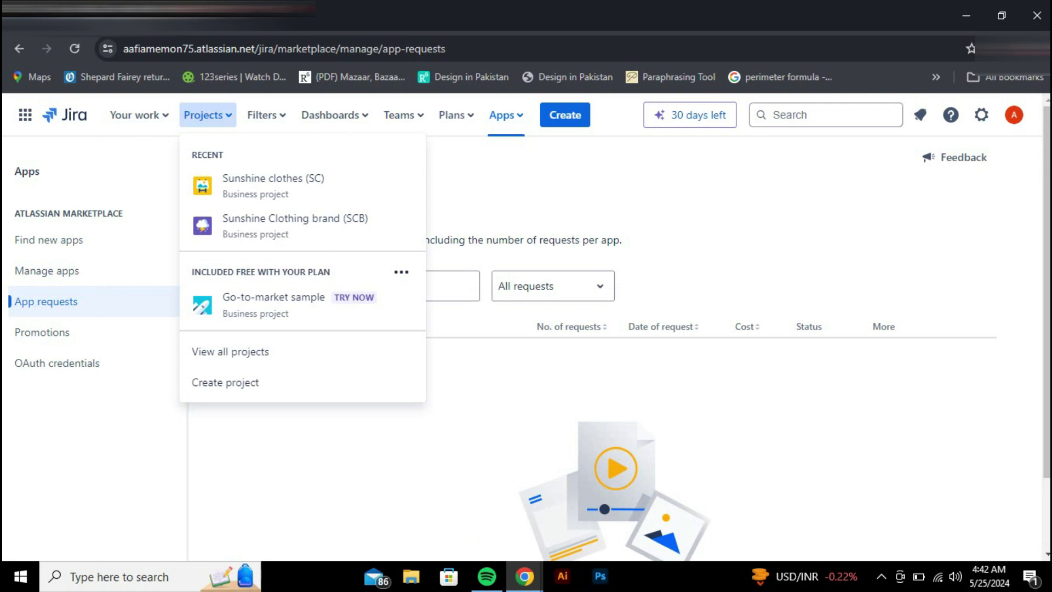
pyautogui.click(404, 183)
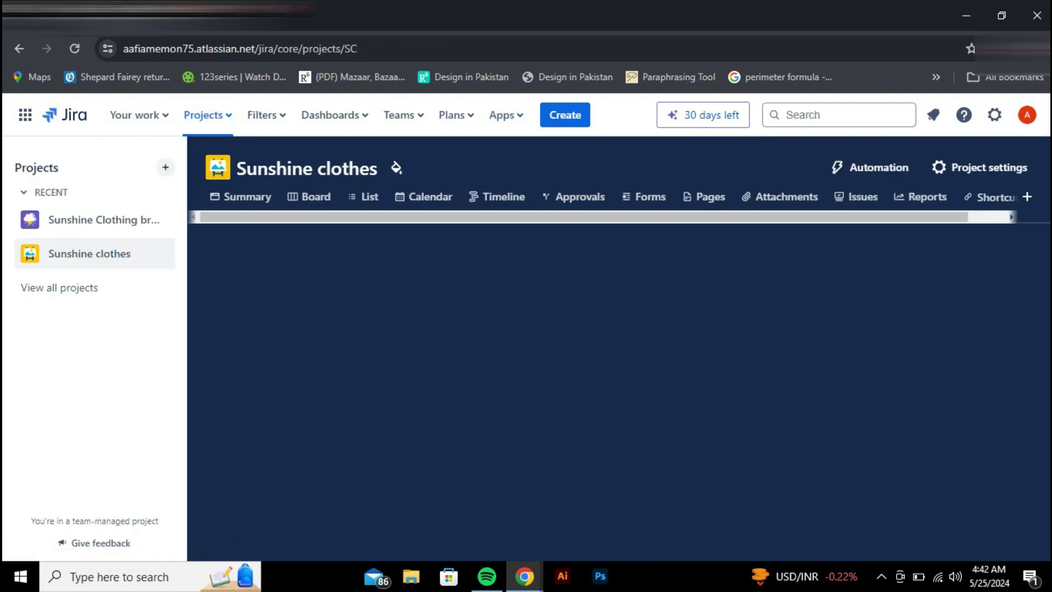